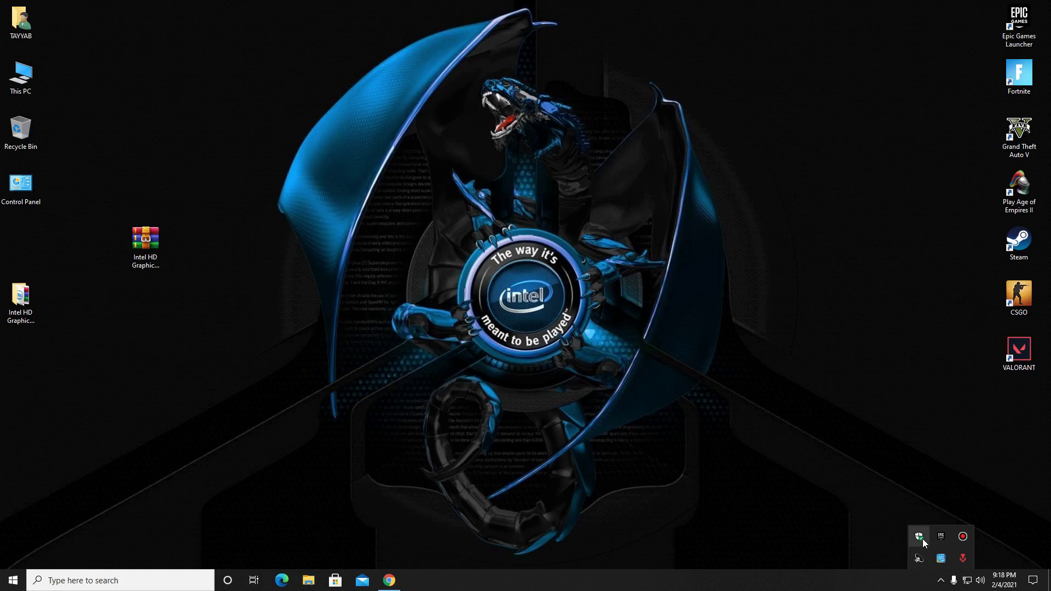
Turn off real-time protection and cloud-delivered protection in the Windows Security virus and threat protection settings, and return to the desktop.
left_click(920, 537)
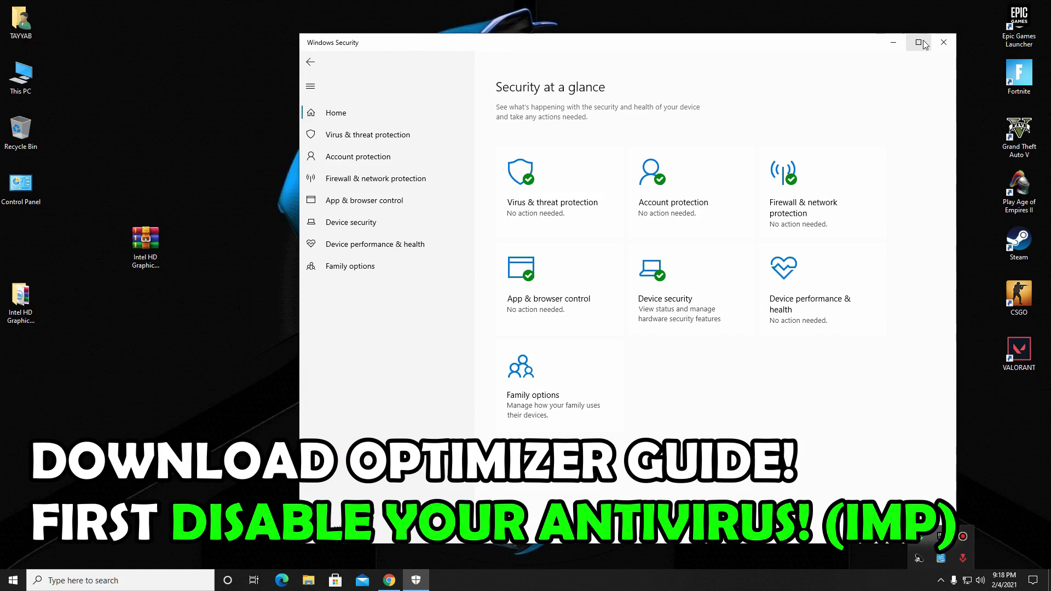
left_click(918, 42)
left_click(87, 102)
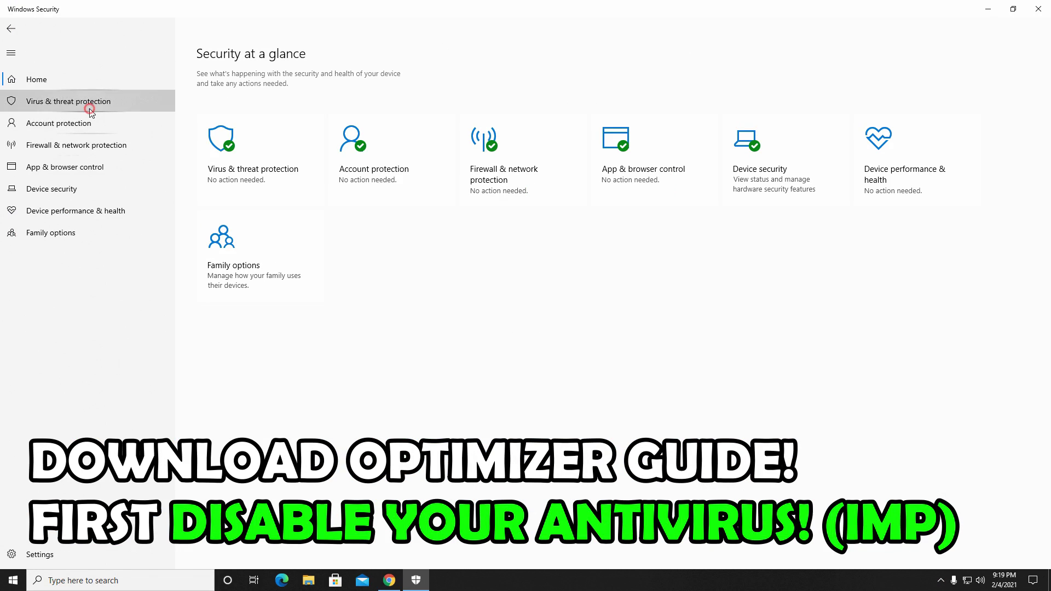
left_click(236, 329)
scroll(305, 227, "down", 1)
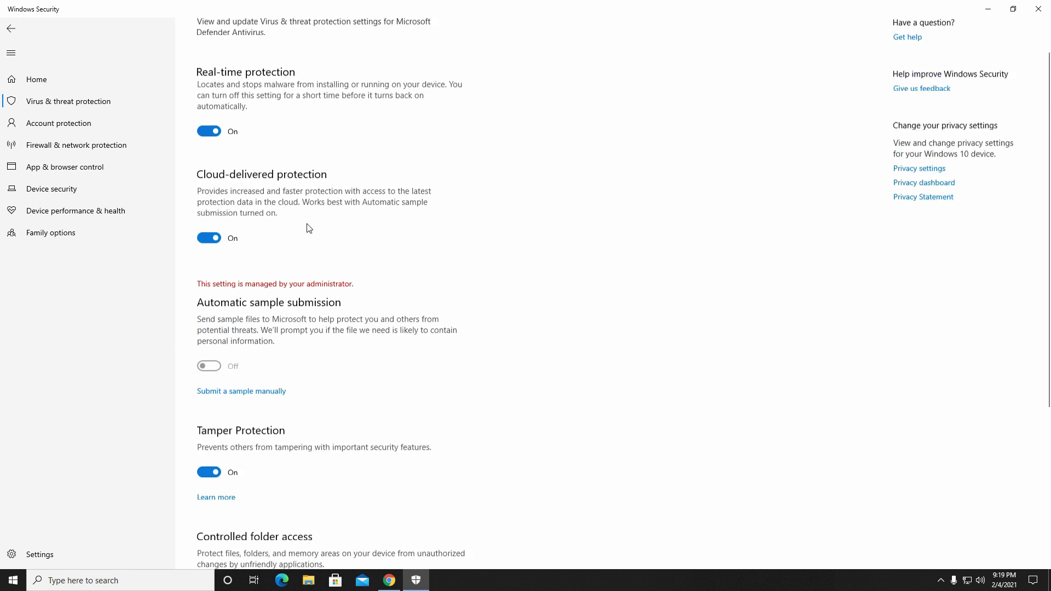
scroll(246, 191, "up", 1)
left_click(208, 172)
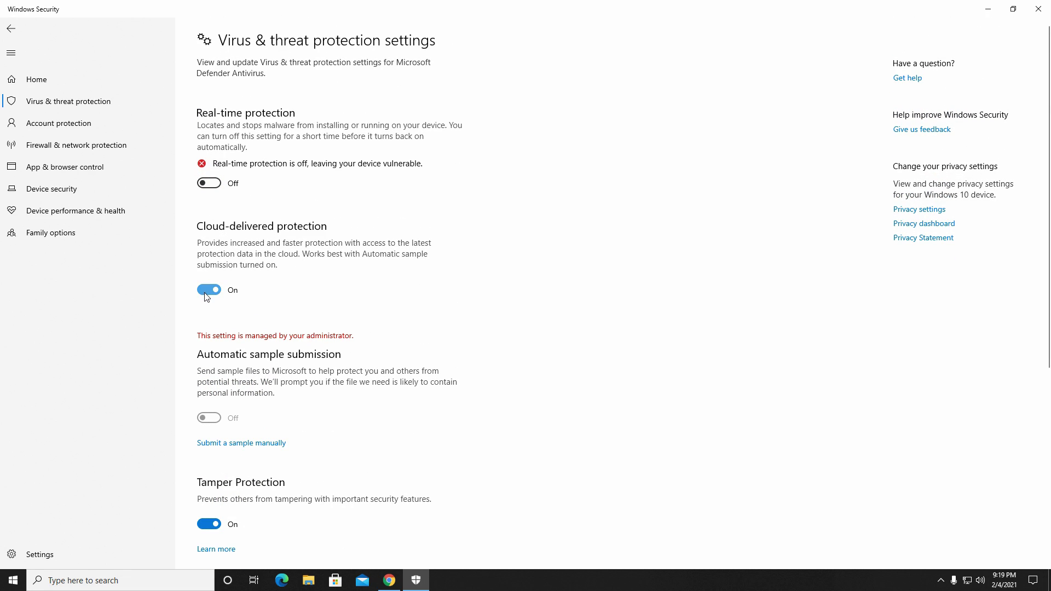
left_click(206, 294)
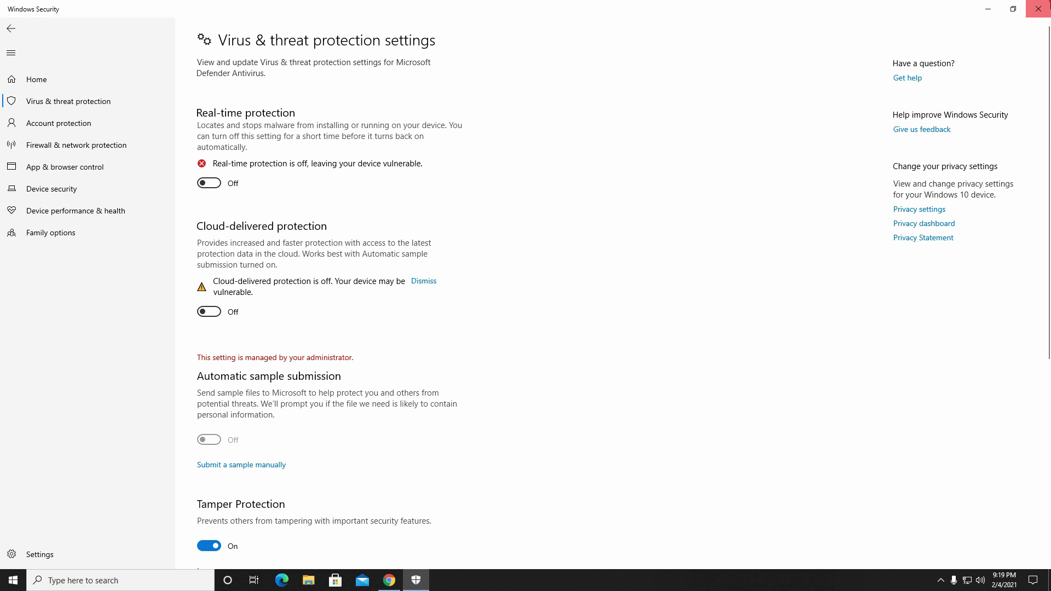
key("super+d")
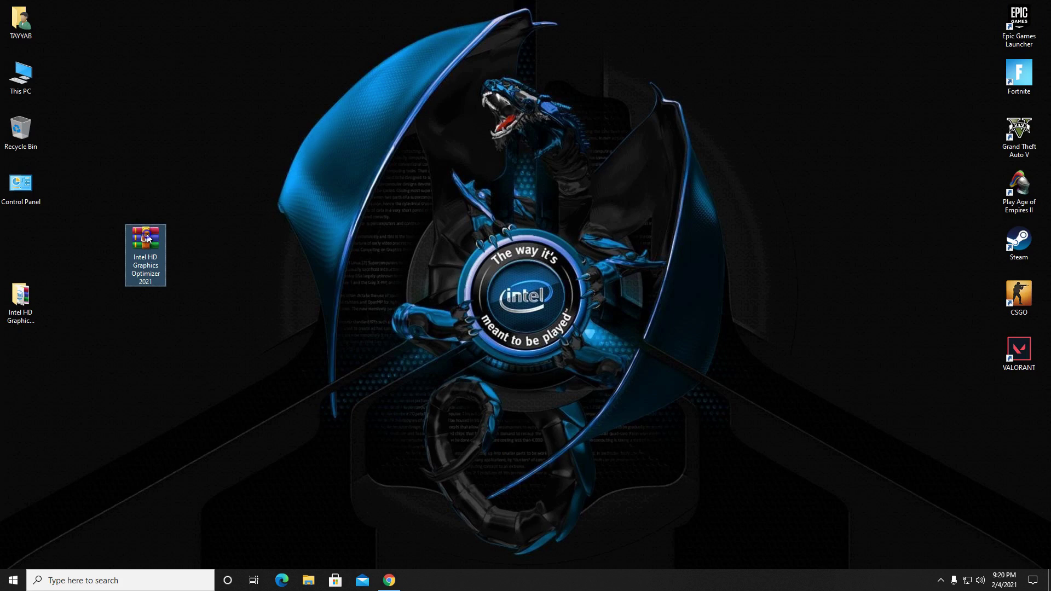
Extract the Intel HD Graphics Optimizer 2021 archive directly onto the desktop.
right_click(147, 235)
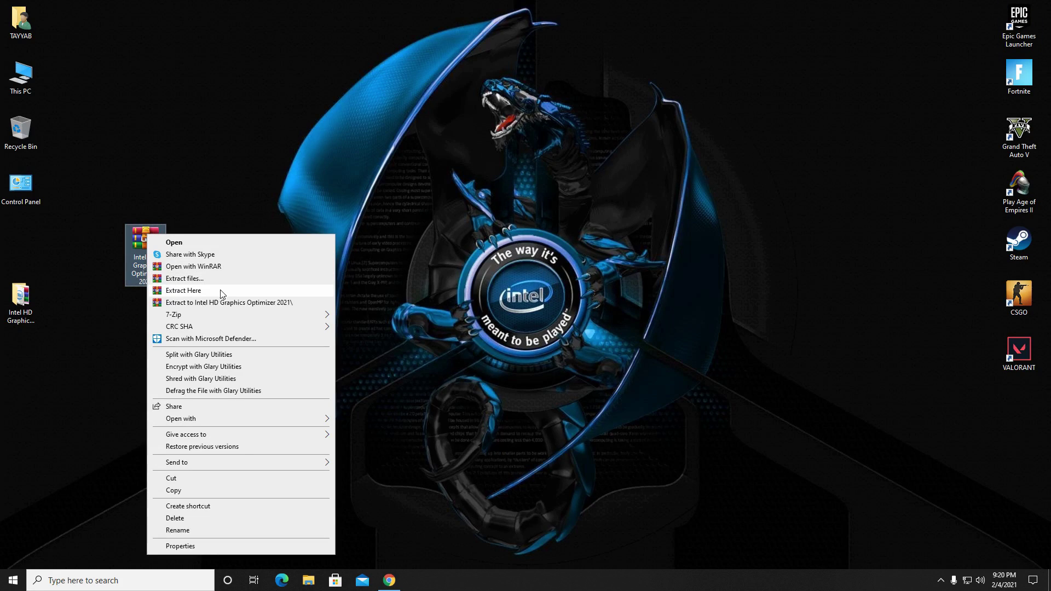
left_click(221, 293)
left_click(503, 345)
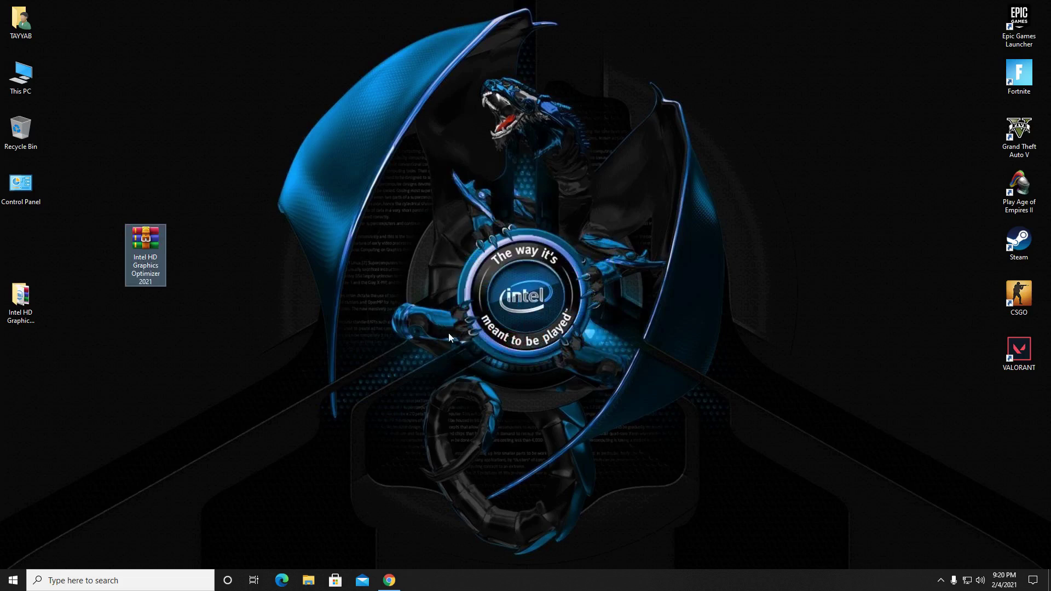
Open the extracted Intel HD Graphics Optimizer folder and read the advice about restore points in its Instruction file.
double_click(26, 305)
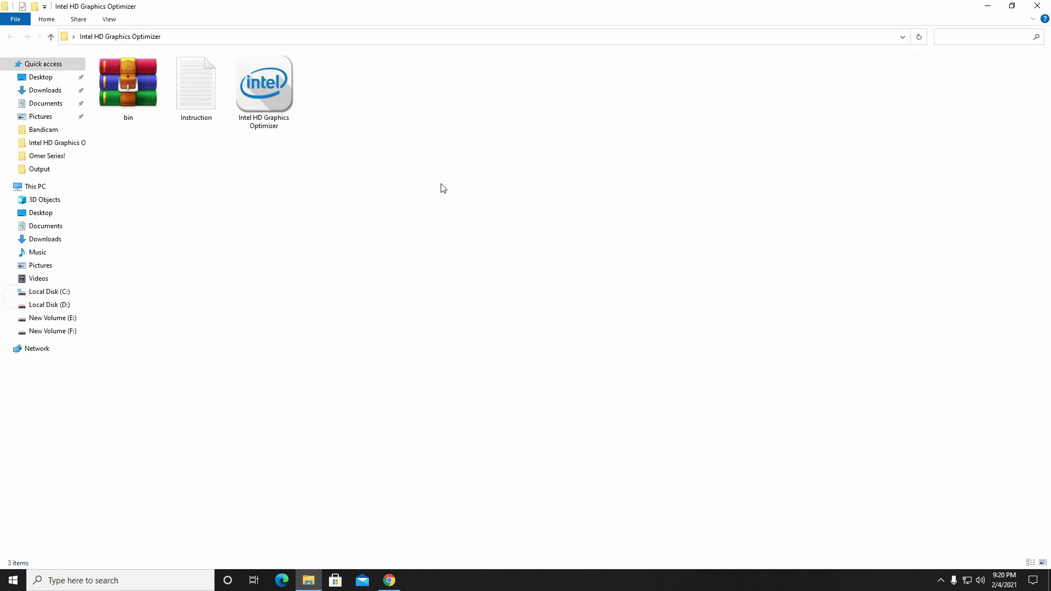
scroll(261, 176, "up", 2)
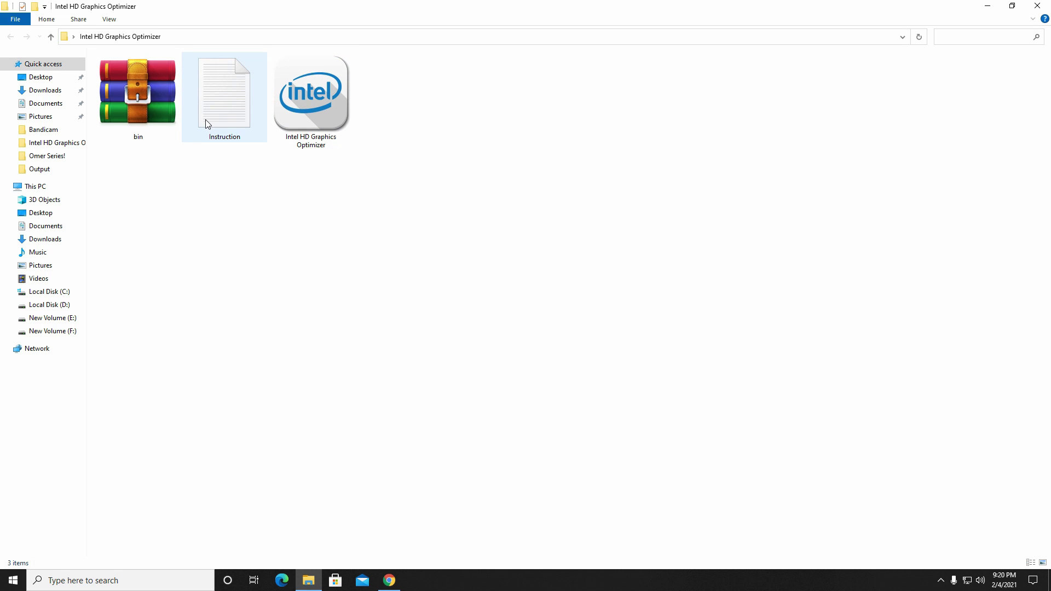
double_click(235, 111)
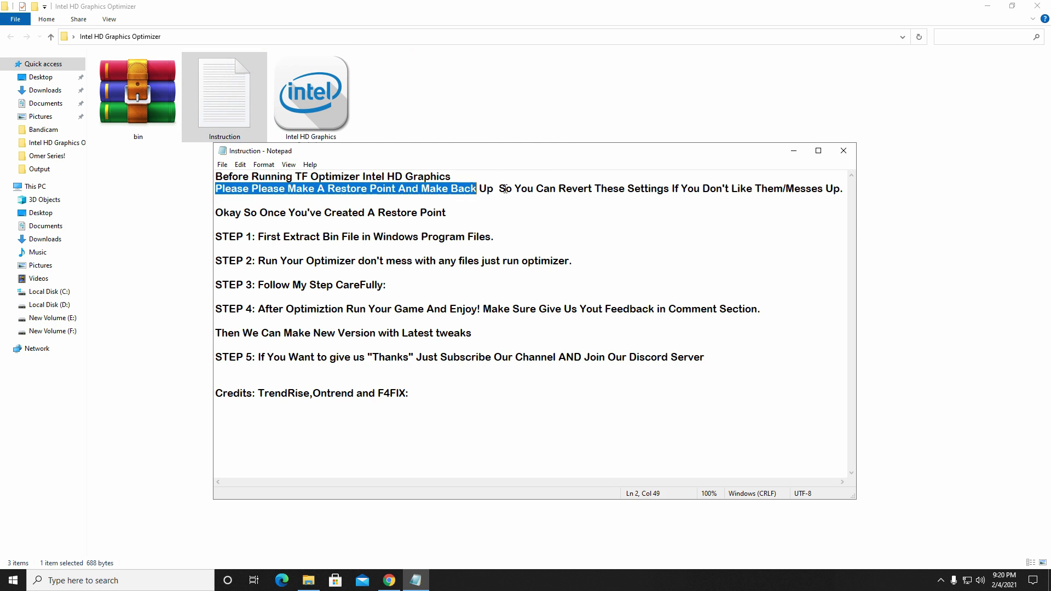
left_click(741, 224)
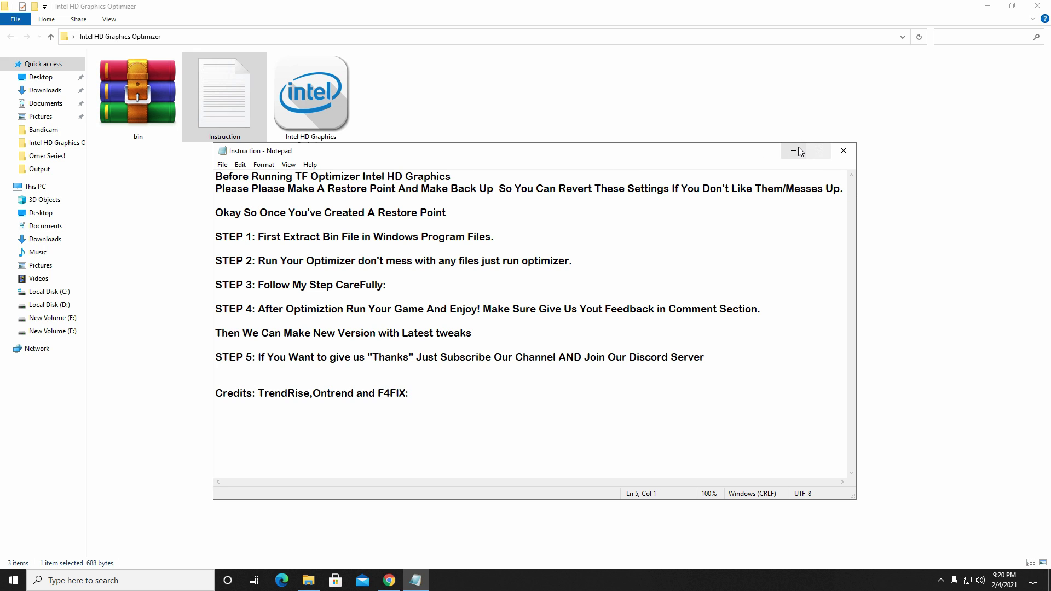
Create a system restore point described as a backup through the This PC system protection settings, and close the settings windows.
left_click(984, 6)
right_click(23, 87)
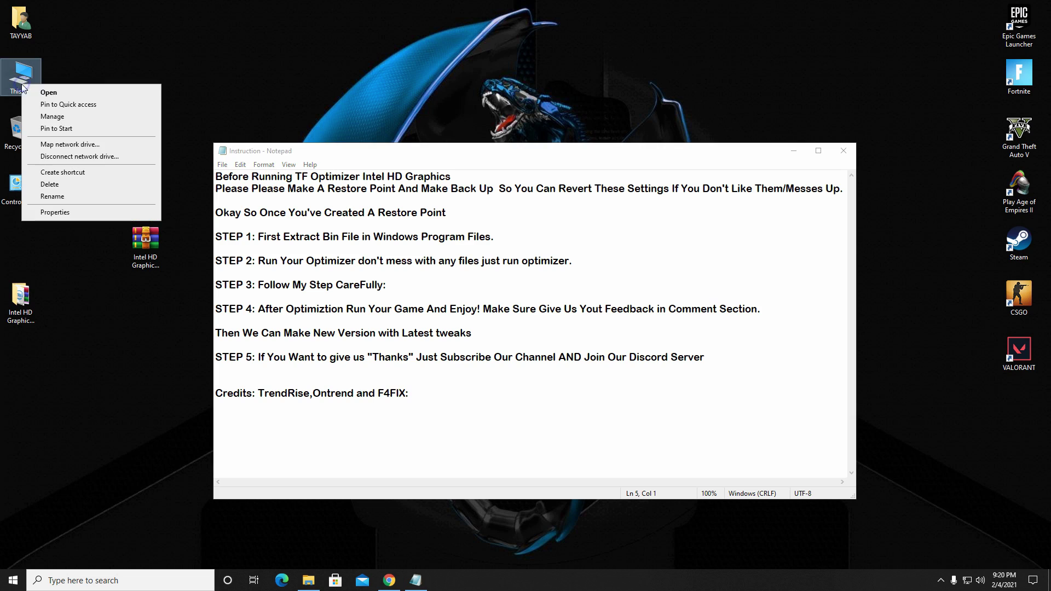
left_click(55, 212)
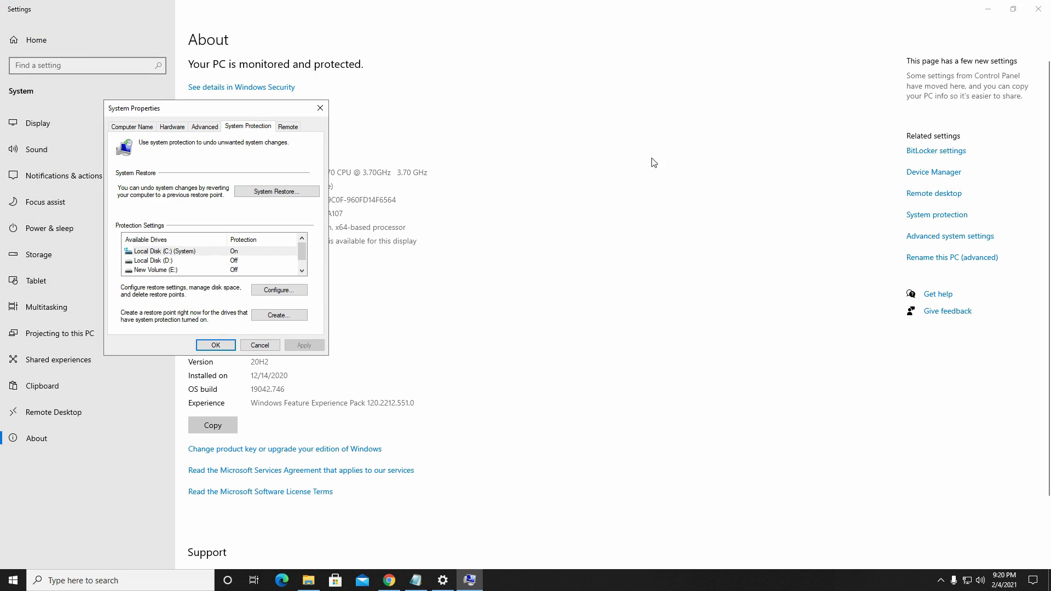
left_click(301, 316)
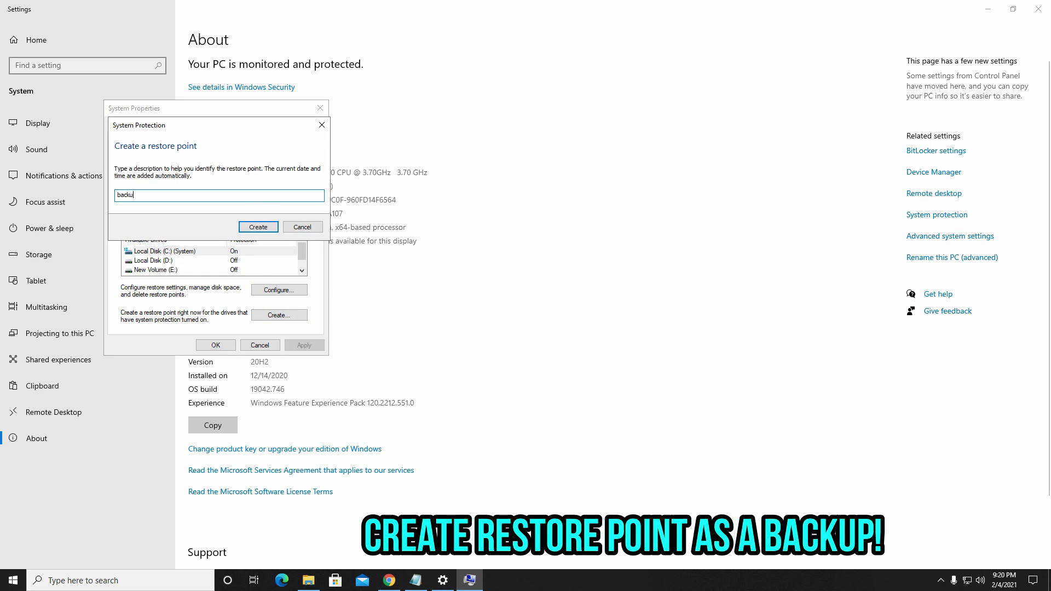
left_click(275, 226)
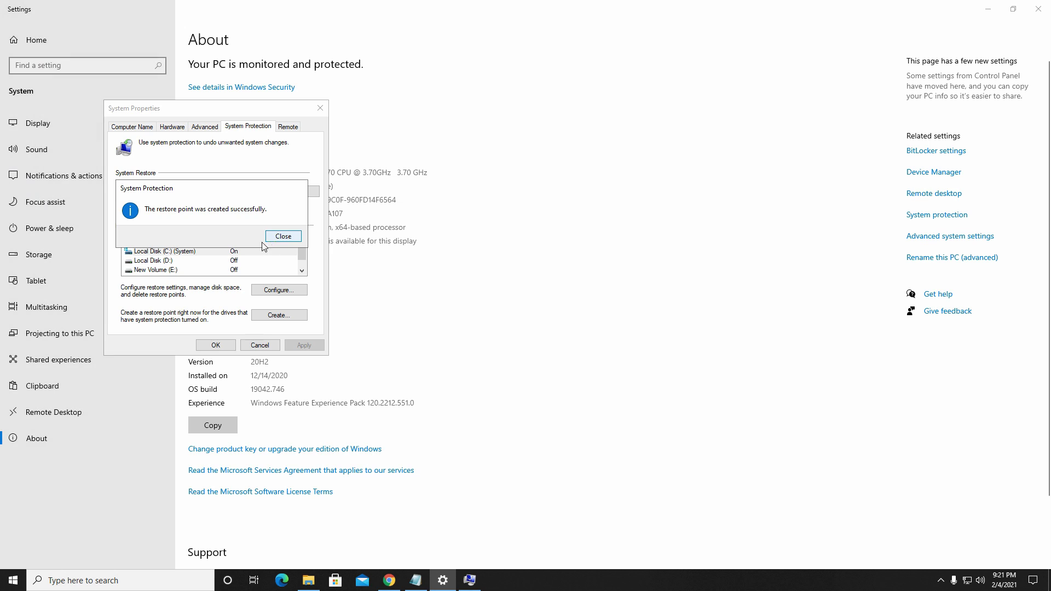
left_click(275, 238)
left_click(216, 345)
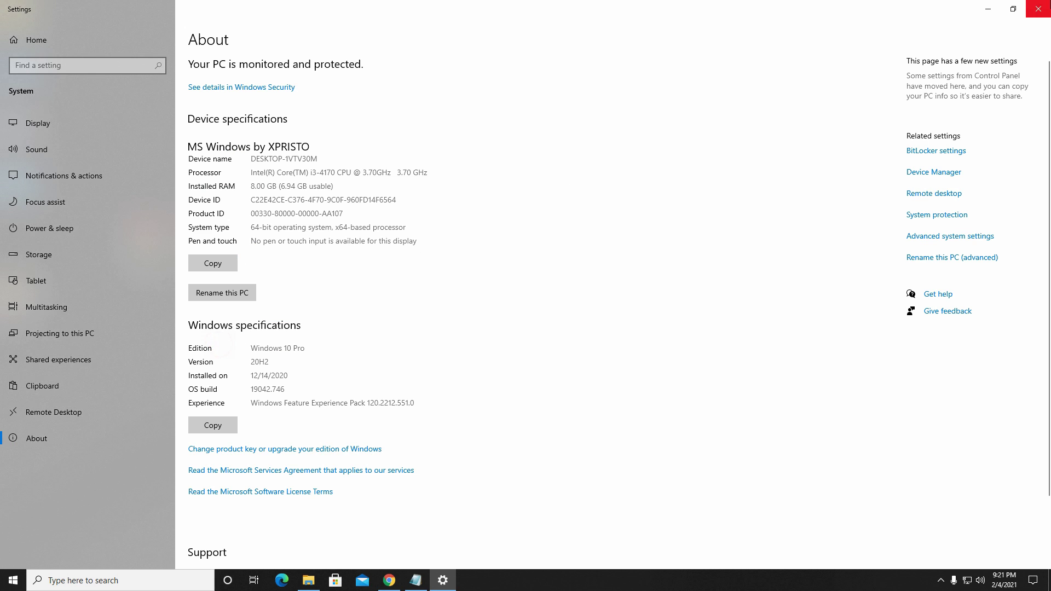
left_click(1038, 9)
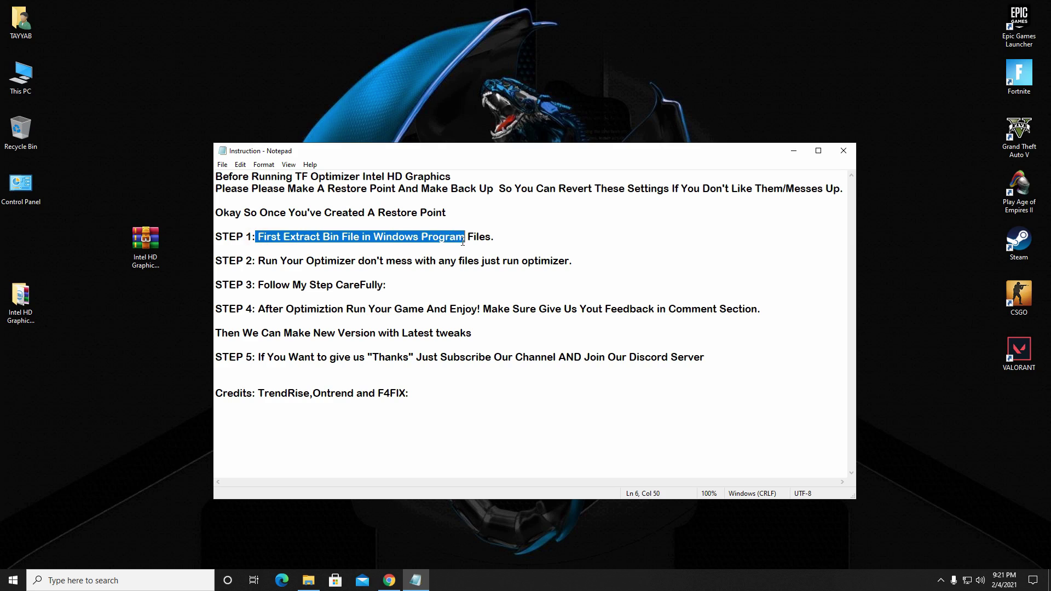
Check the first step in the Instruction notes and extract the bin archive from the optimizer folder into C:\Program Files.
left_click(511, 240)
left_click(818, 151)
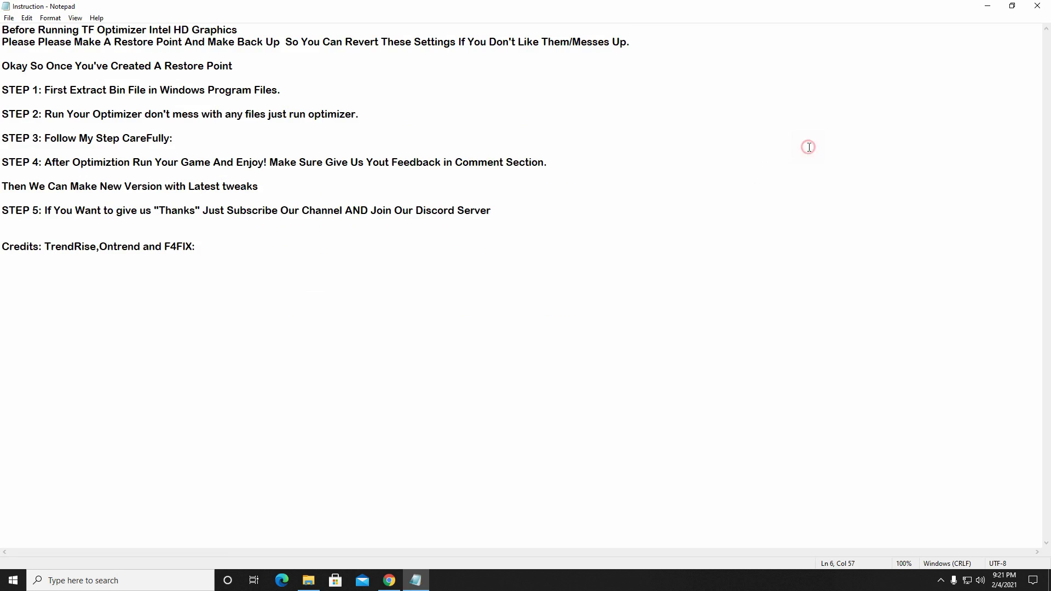
left_click(996, 5)
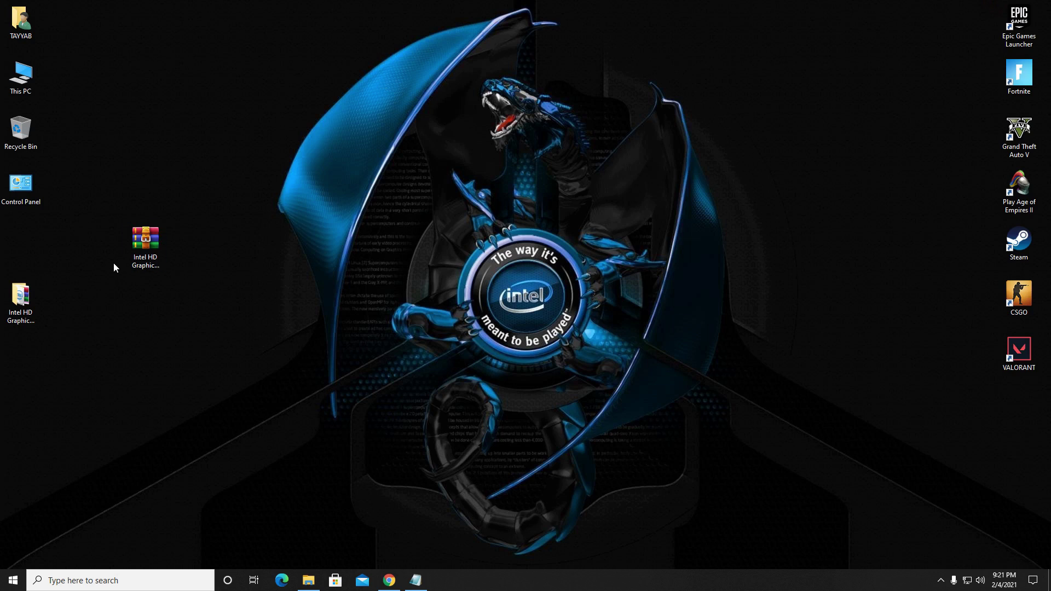
double_click(22, 297)
left_click(886, 199)
left_click(393, 296)
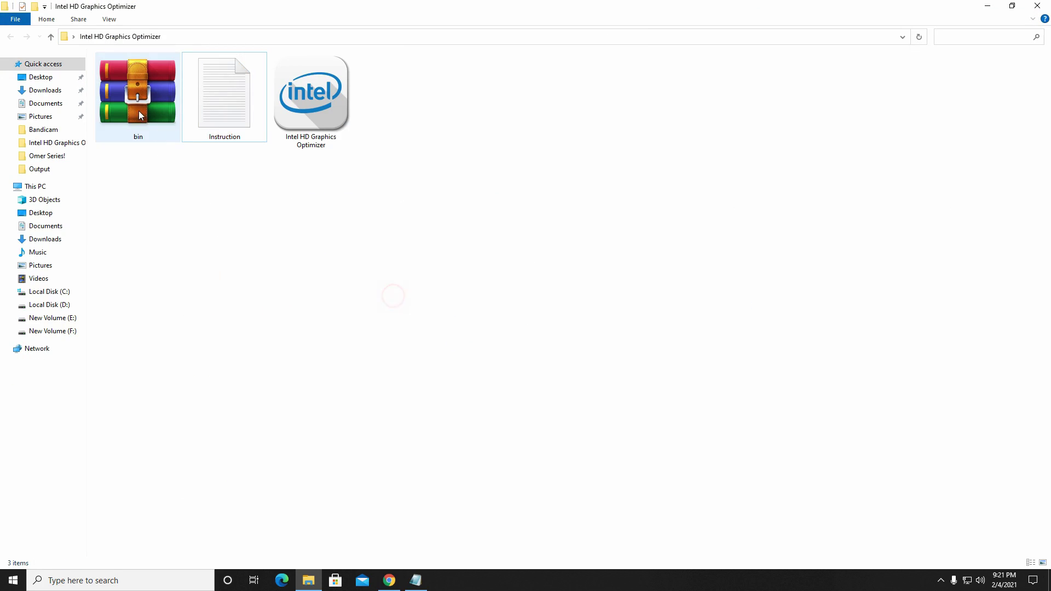
right_click(127, 103)
left_click(159, 147)
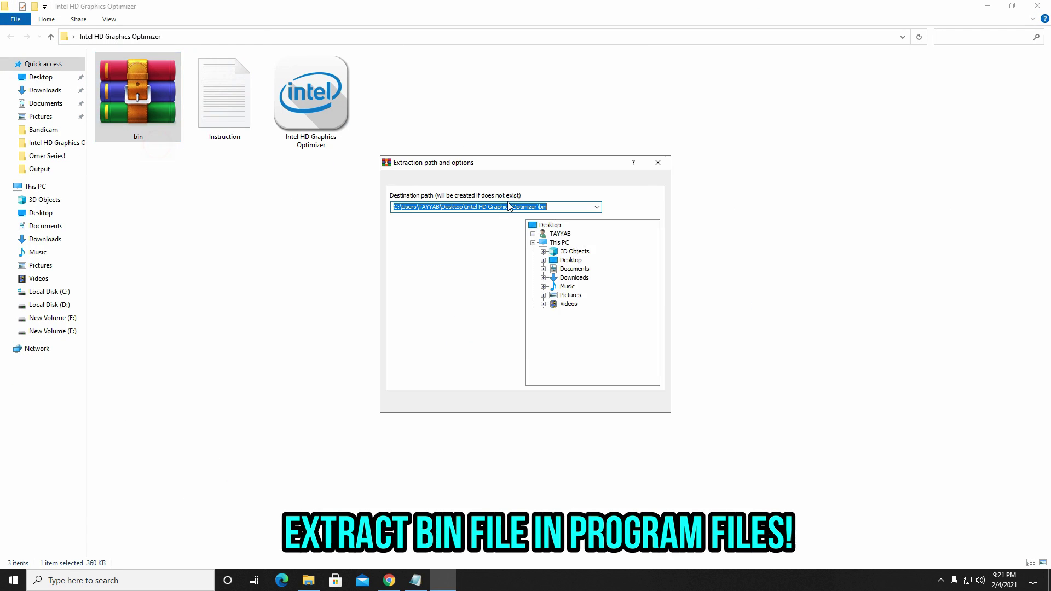
left_click(578, 312)
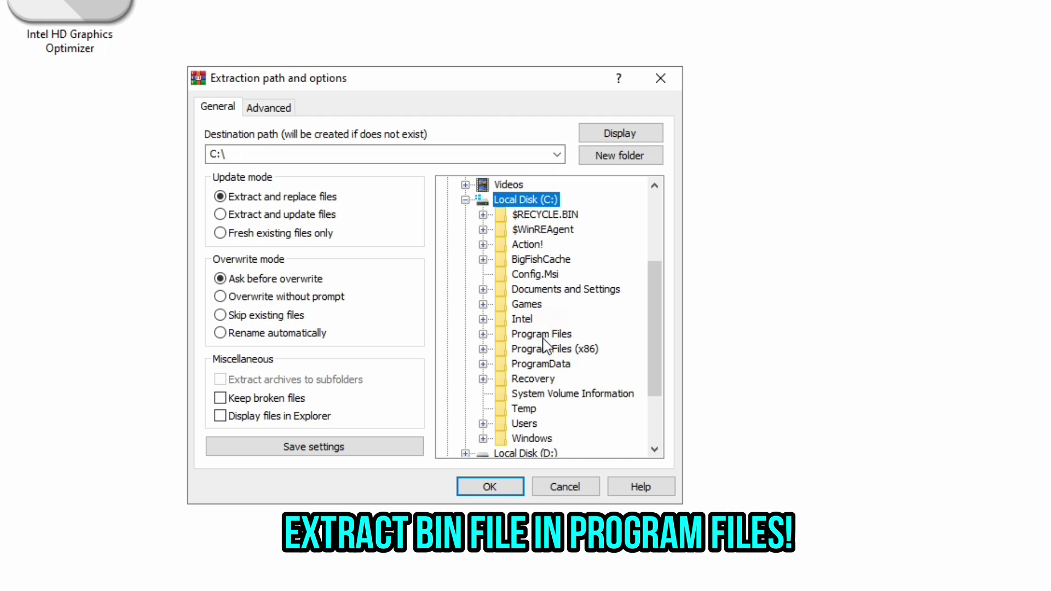
double_click(544, 335)
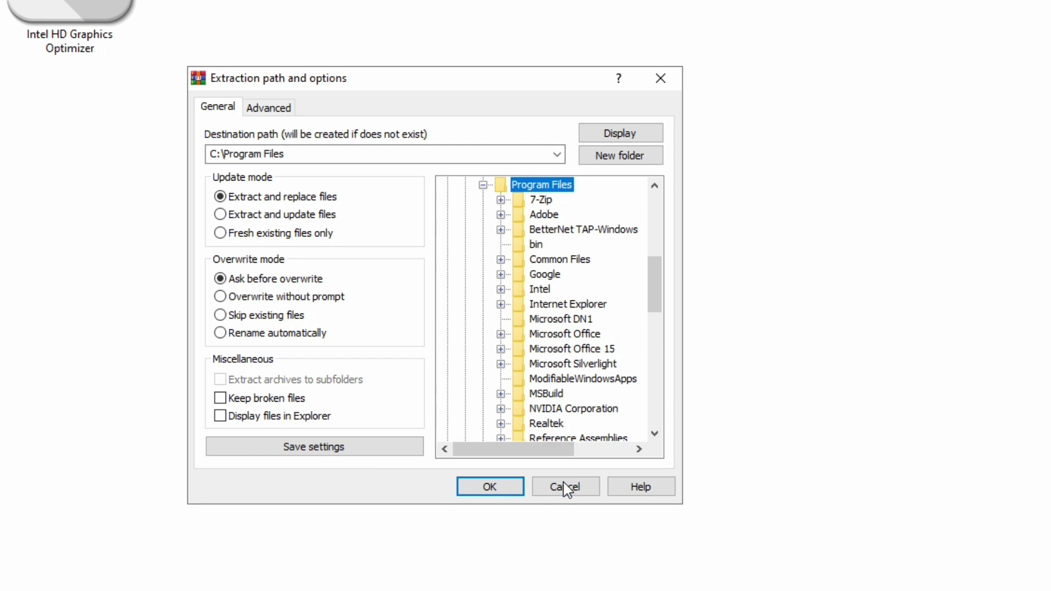
left_click(492, 487)
left_click(399, 389)
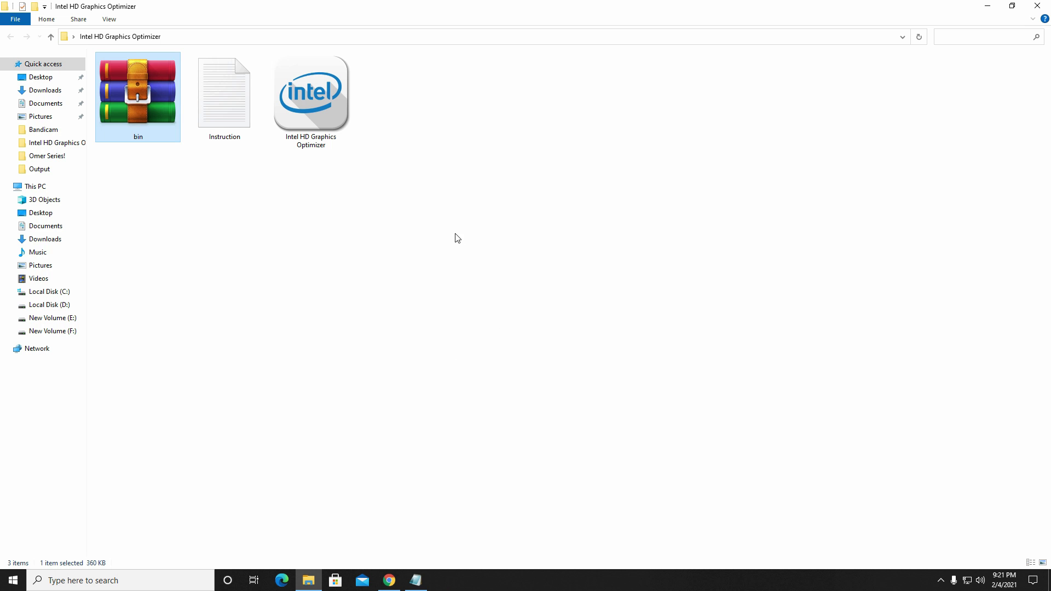
right_click(457, 238)
left_click(498, 275)
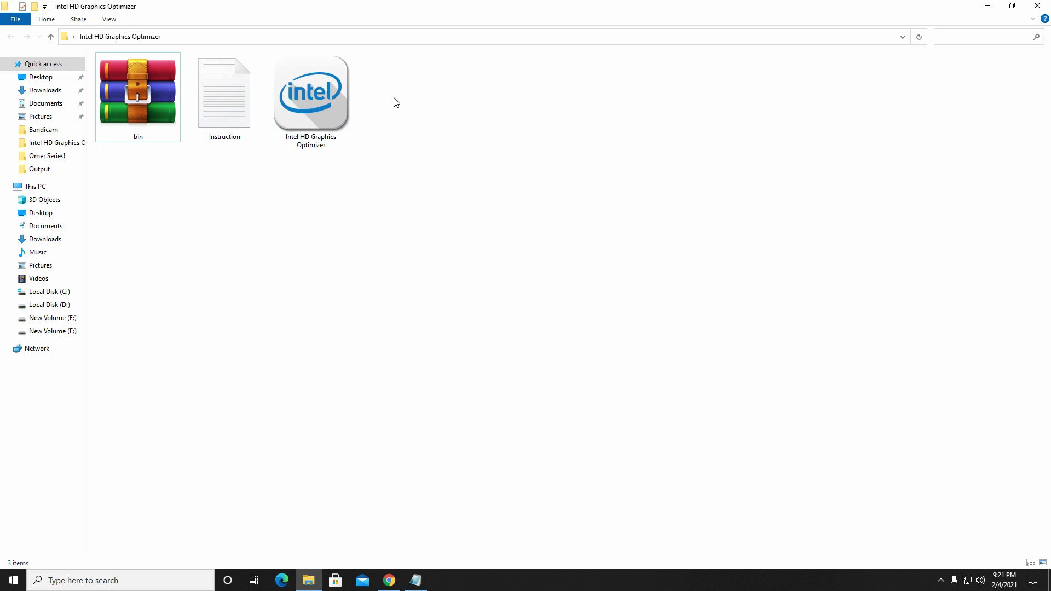
Review steps 2 and 3 in the Instruction notes, launch Intel HD Graphics Optimizer and open its window of optimization options.
key("alt+Tab")
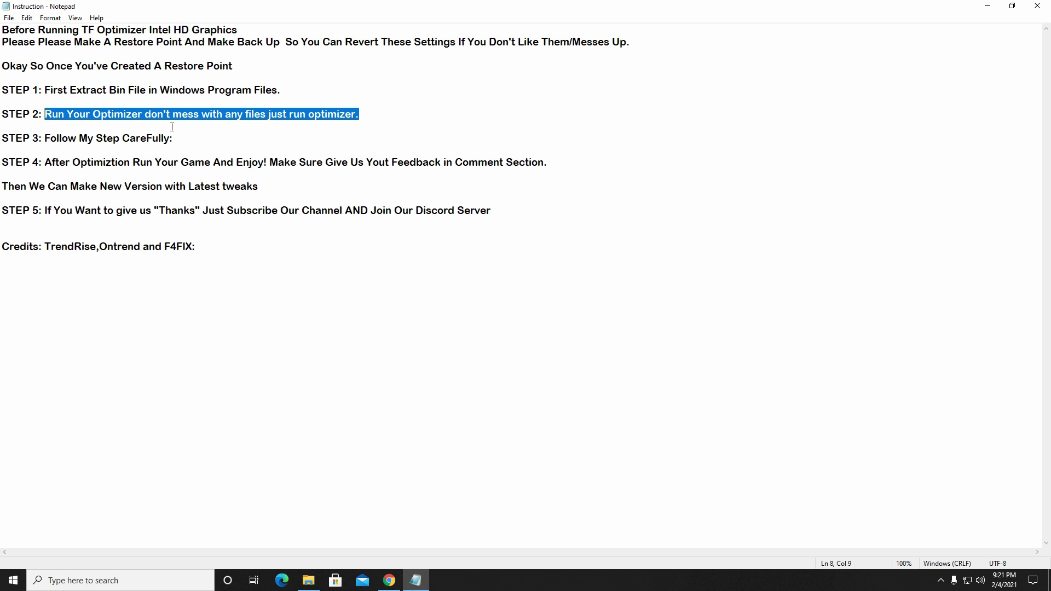
left_click_drag(202, 133, 82, 134)
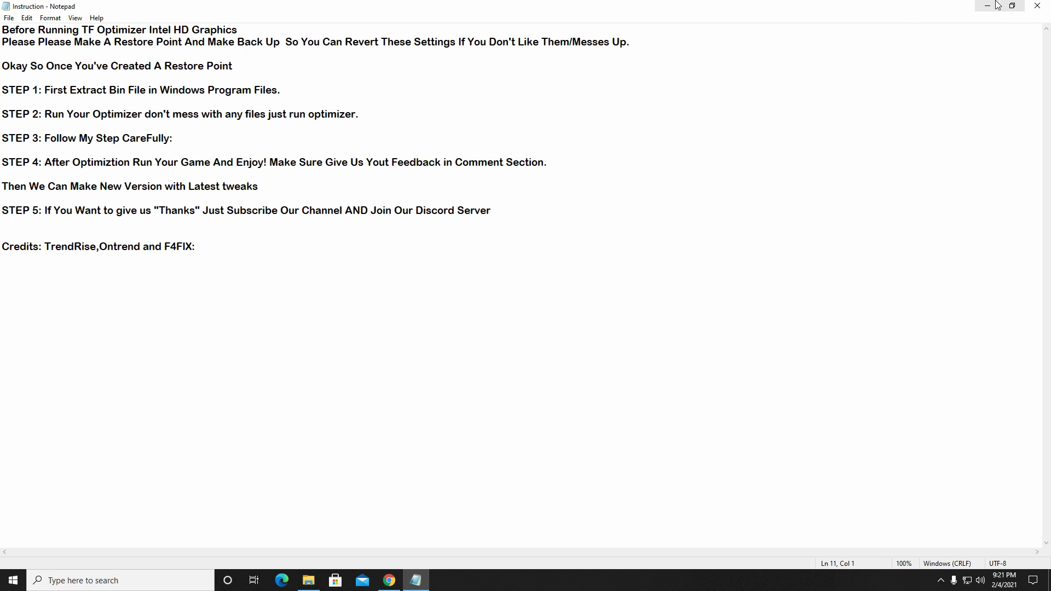
left_click(997, 5)
left_click(331, 88)
right_click(331, 88)
left_click(362, 98)
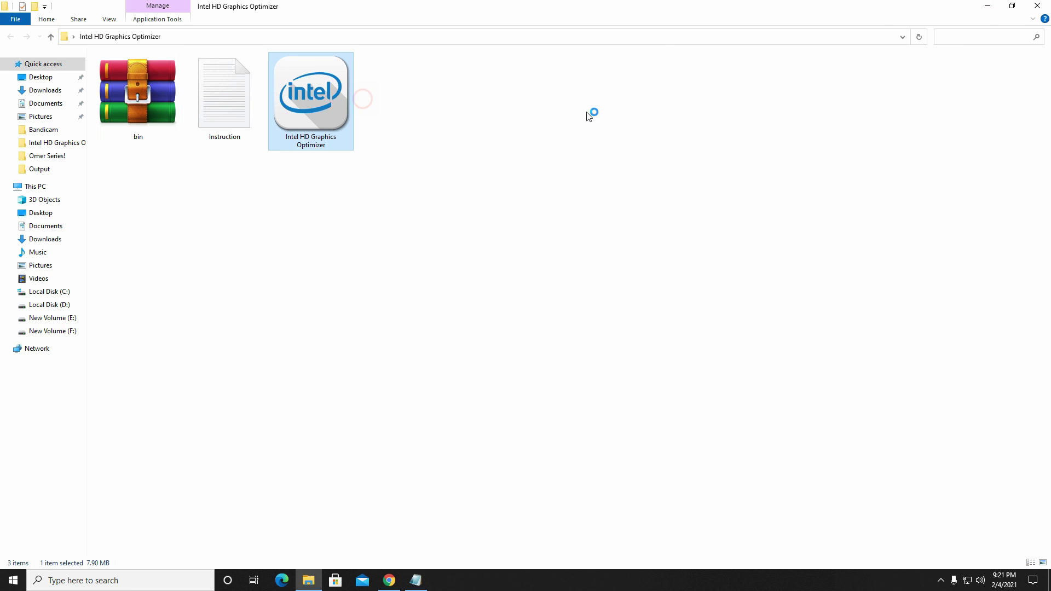
left_click(986, 7)
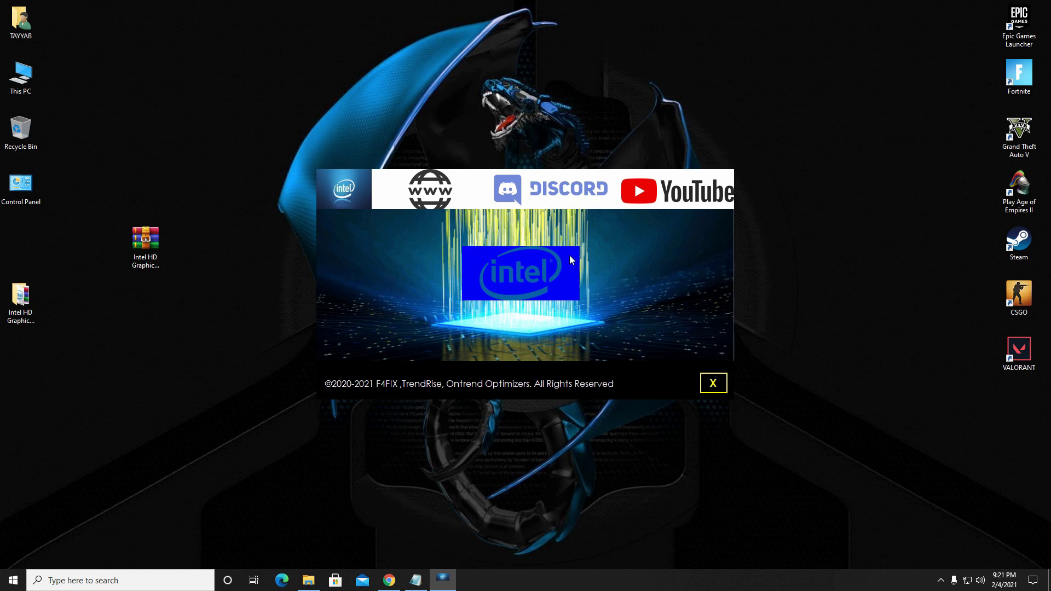
left_click(525, 261)
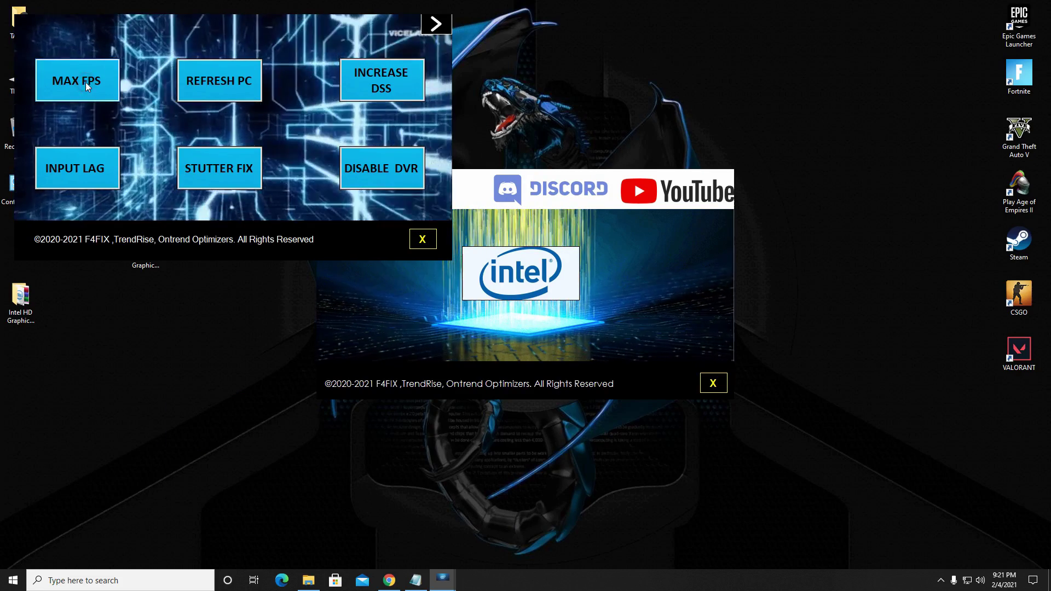
Run the MAX FPS optimization and dismiss its console windows once it has completed.
left_click(85, 83)
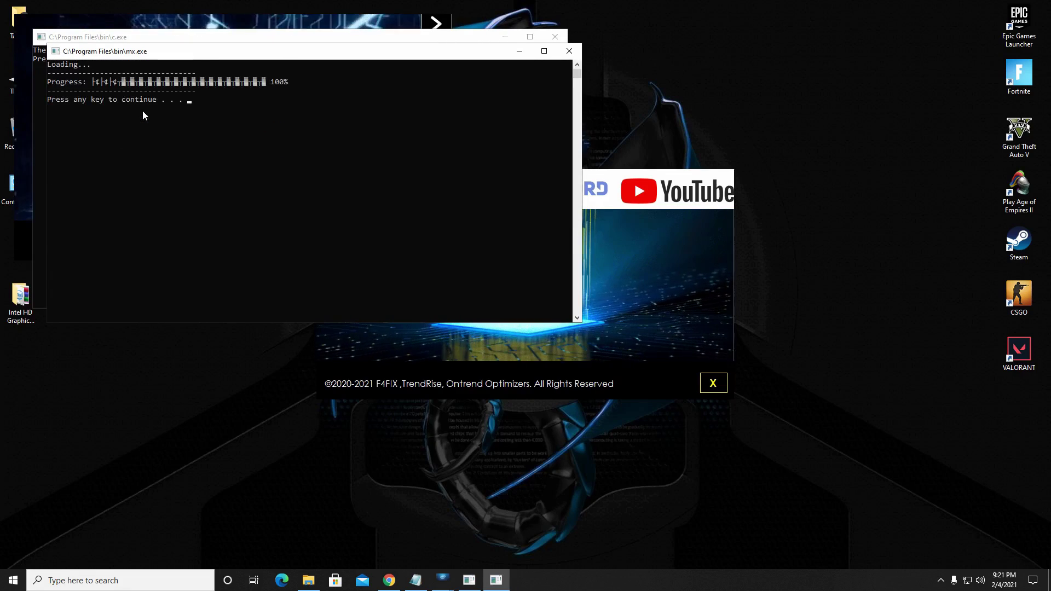
key("Return")
key("Return")
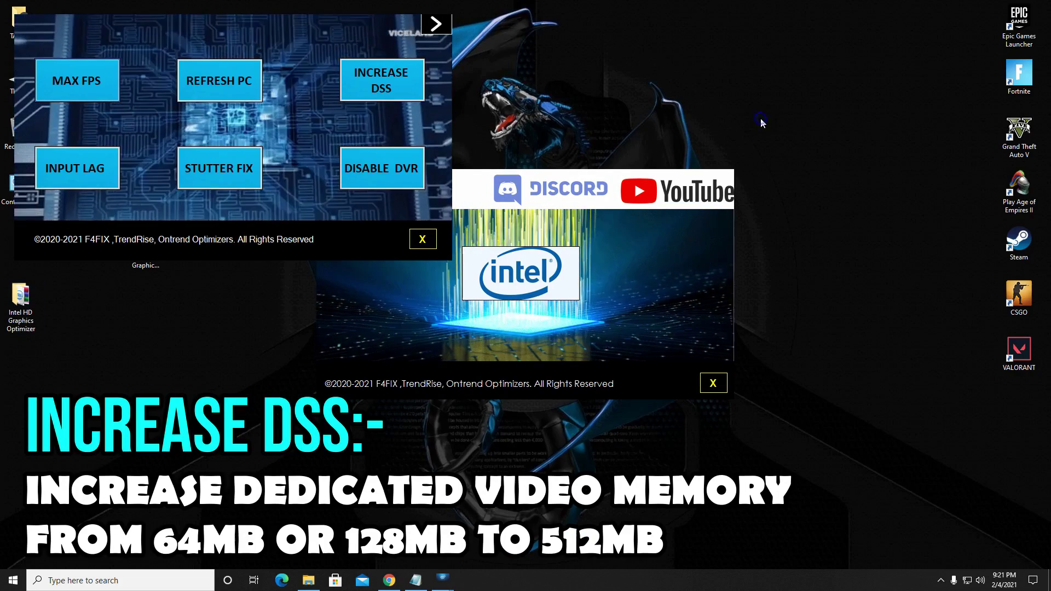
Check the dedicated video memory in the display adapter properties under advanced display settings, and close the settings windows.
right_click(760, 118)
left_click(809, 237)
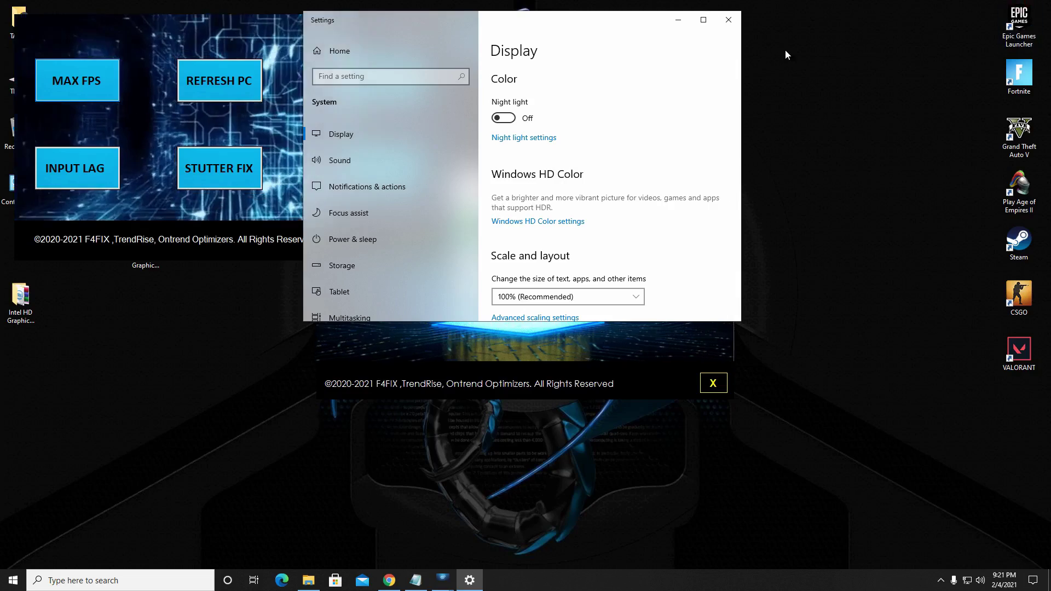
left_click_drag(600, 21, 777, 46)
scroll(788, 137, "down", 4)
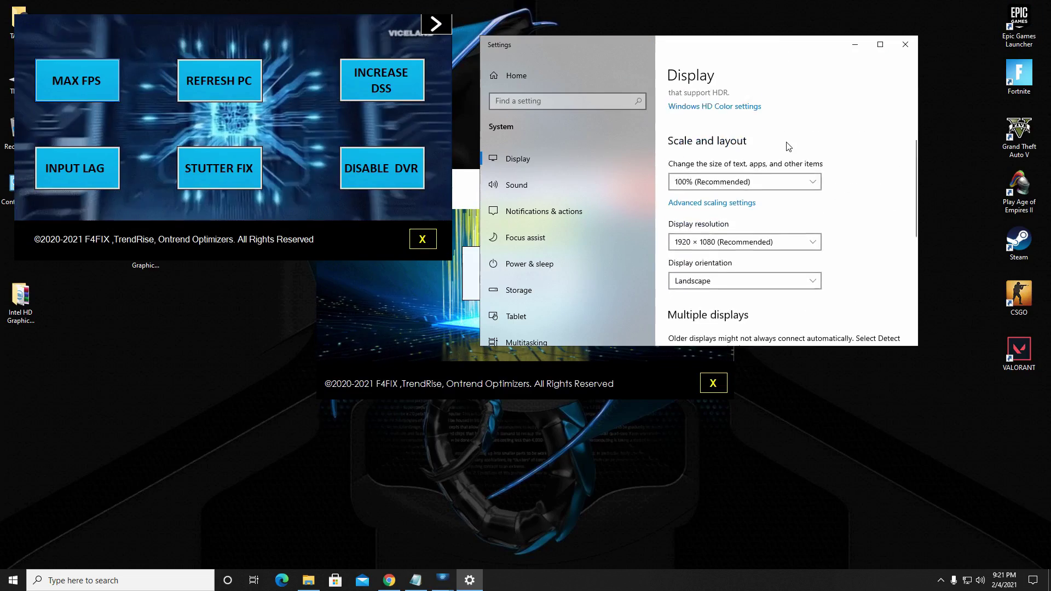
scroll(810, 143, "down", 5)
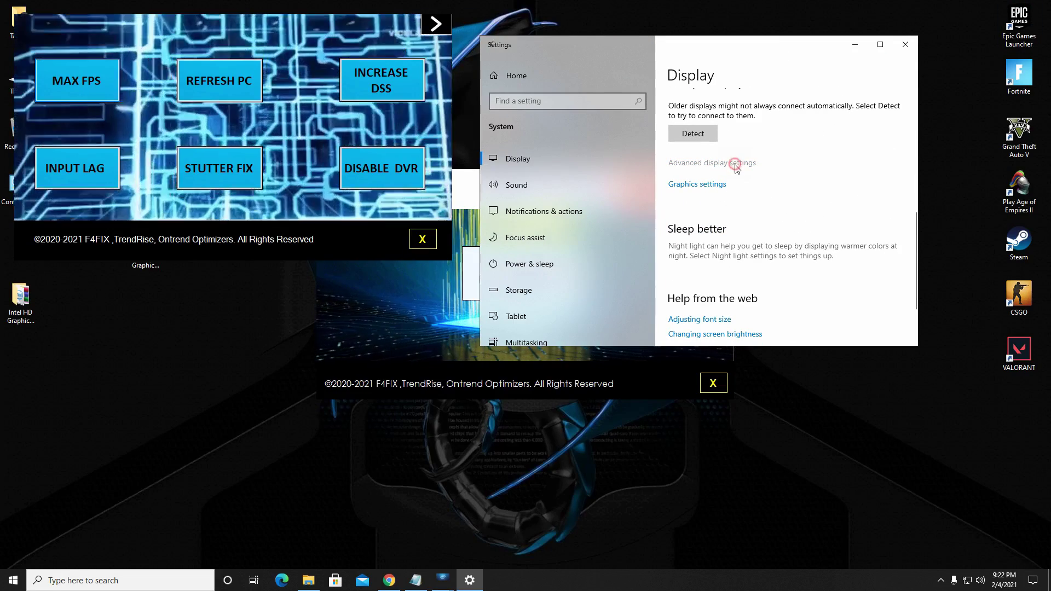
left_click(734, 162)
left_click(879, 44)
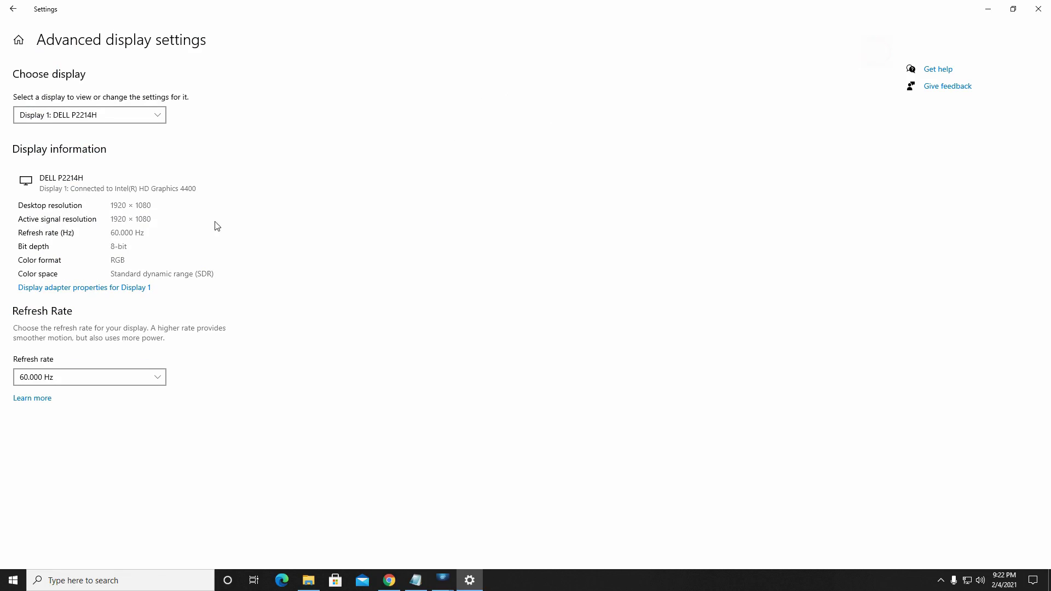
left_click(118, 291)
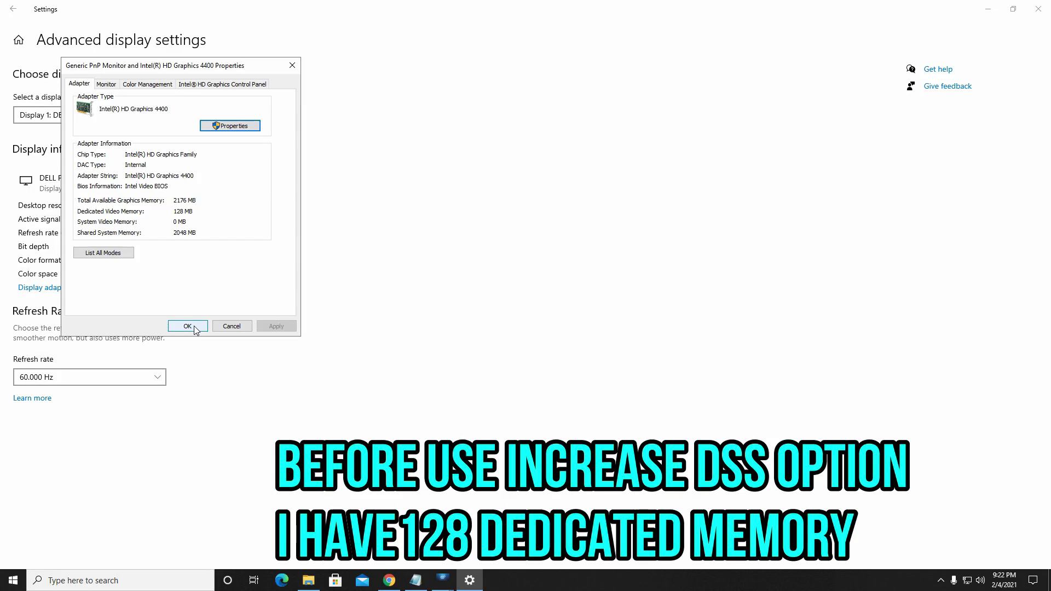
left_click(296, 542)
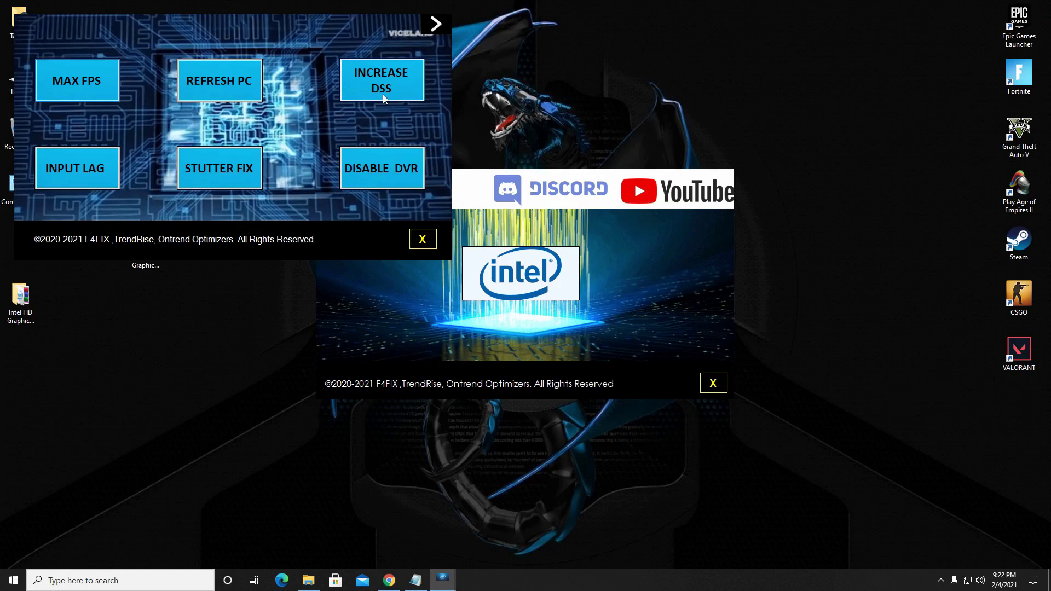
Run the INCREASE DSS optimization, dismiss its console window and close the optimizer's windows.
left_click(392, 81)
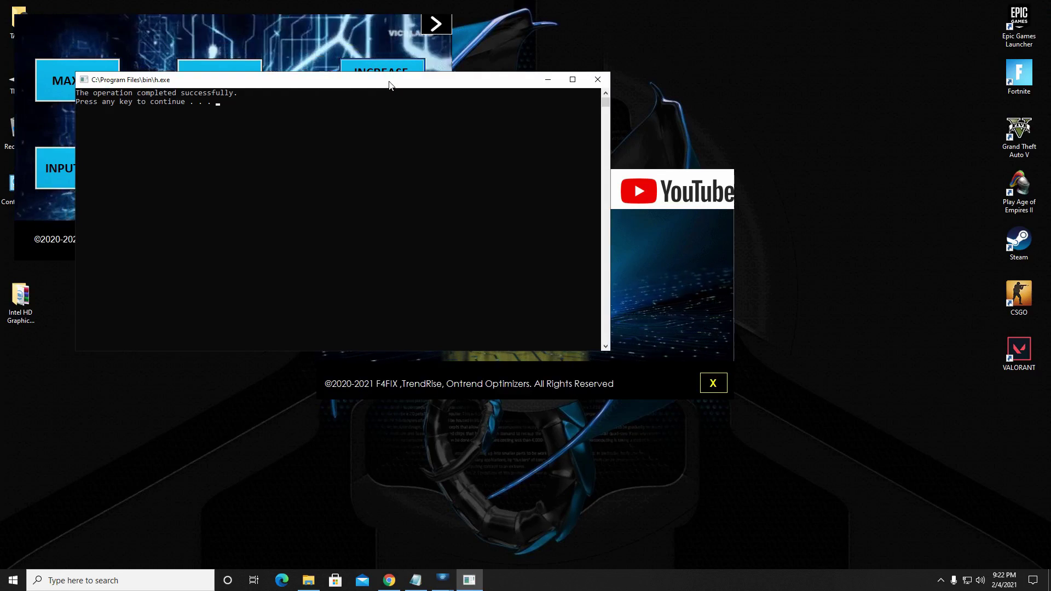
key("Return")
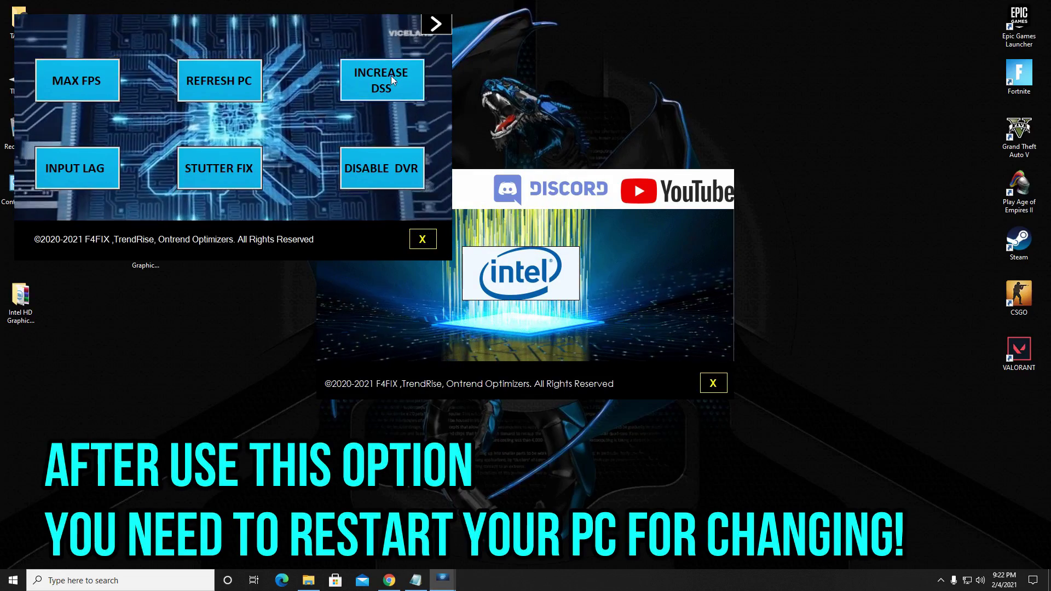
left_click(433, 33)
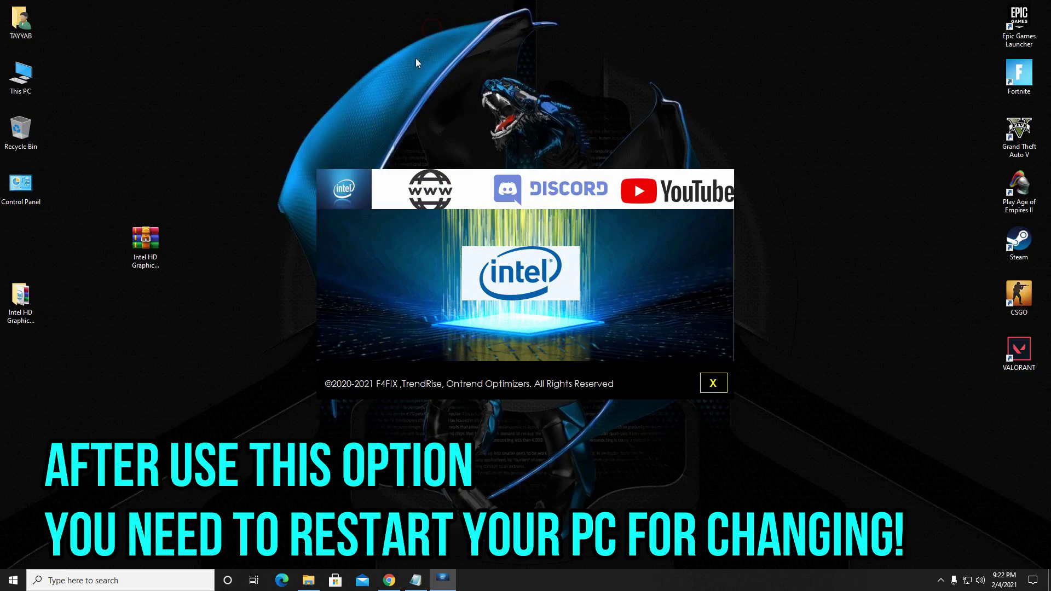
left_click(713, 383)
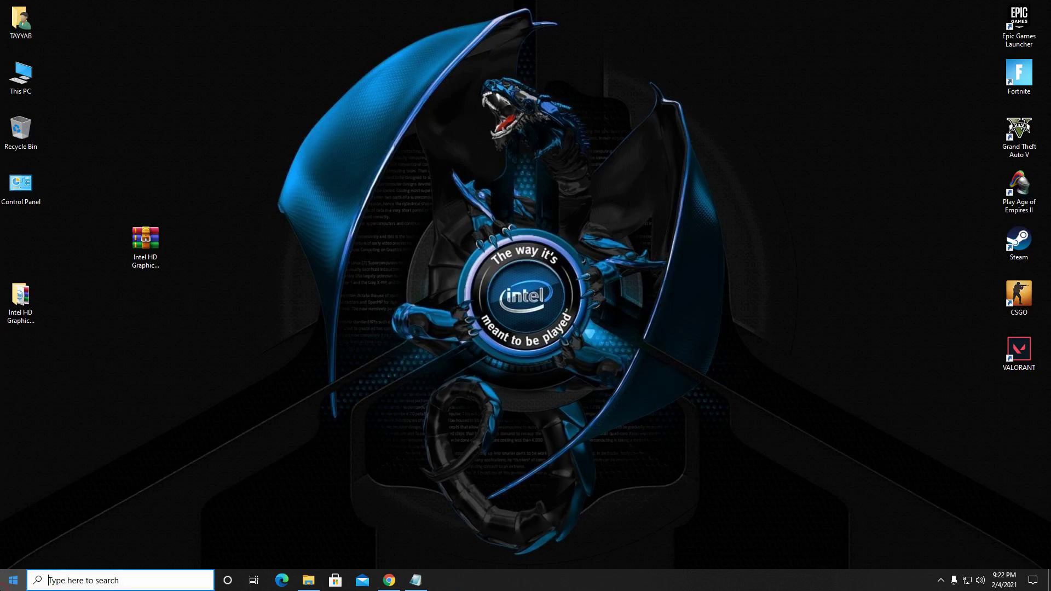
Restart the computer to apply the video memory change.
left_click(13, 580)
left_click(75, 556)
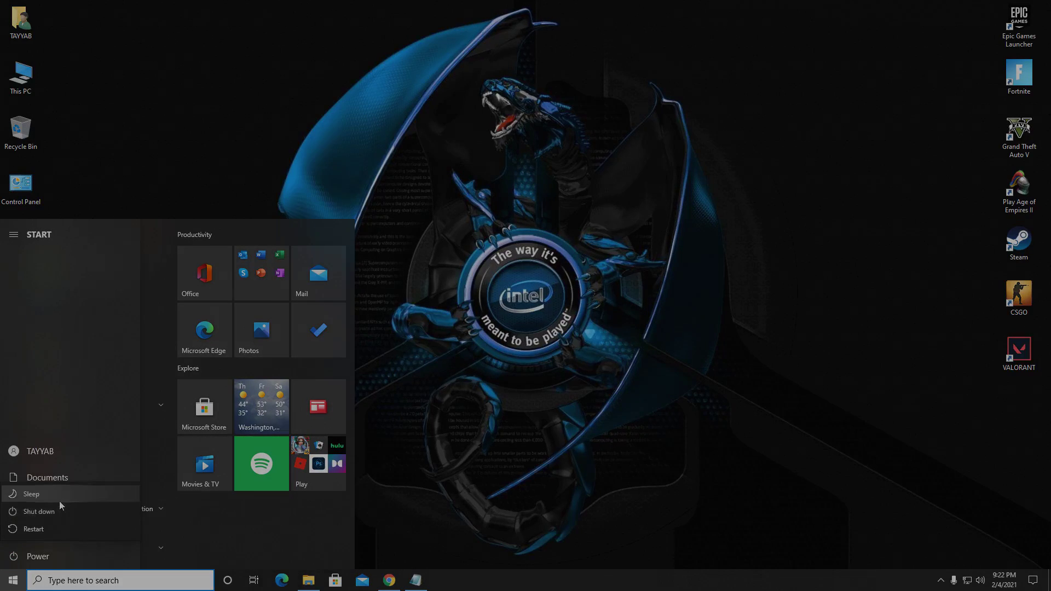
left_click(55, 526)
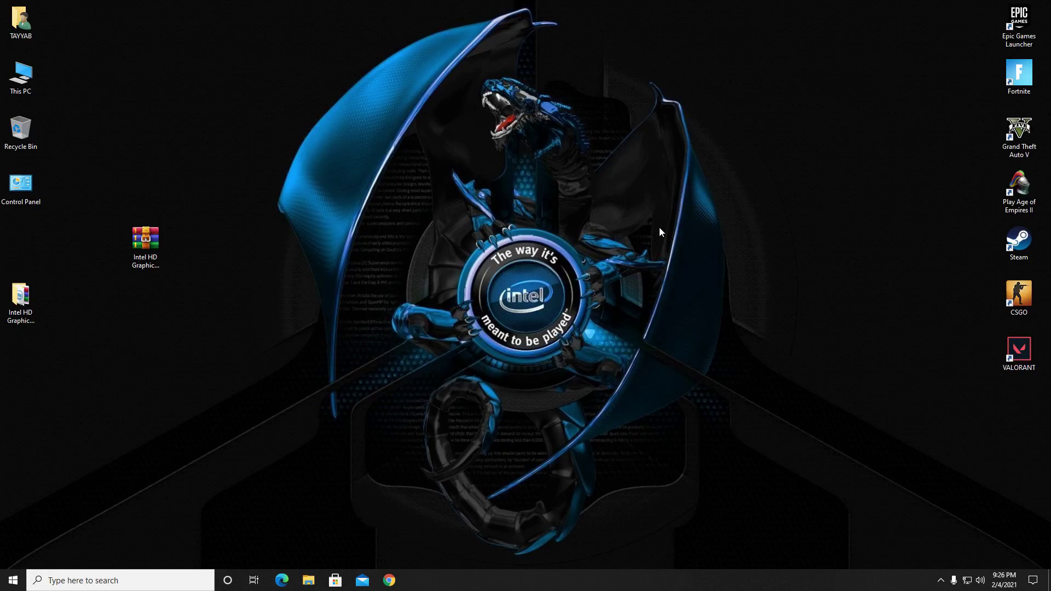
Recheck the dedicated video memory in the adapter properties under advanced display settings after the restart, and close Settings.
right_click(732, 205)
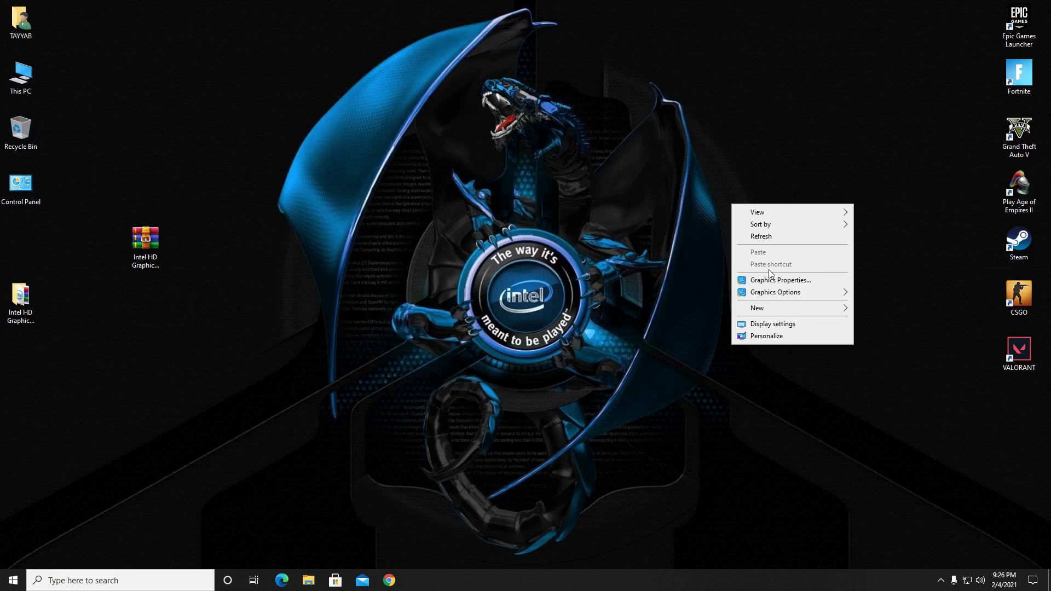
left_click(783, 325)
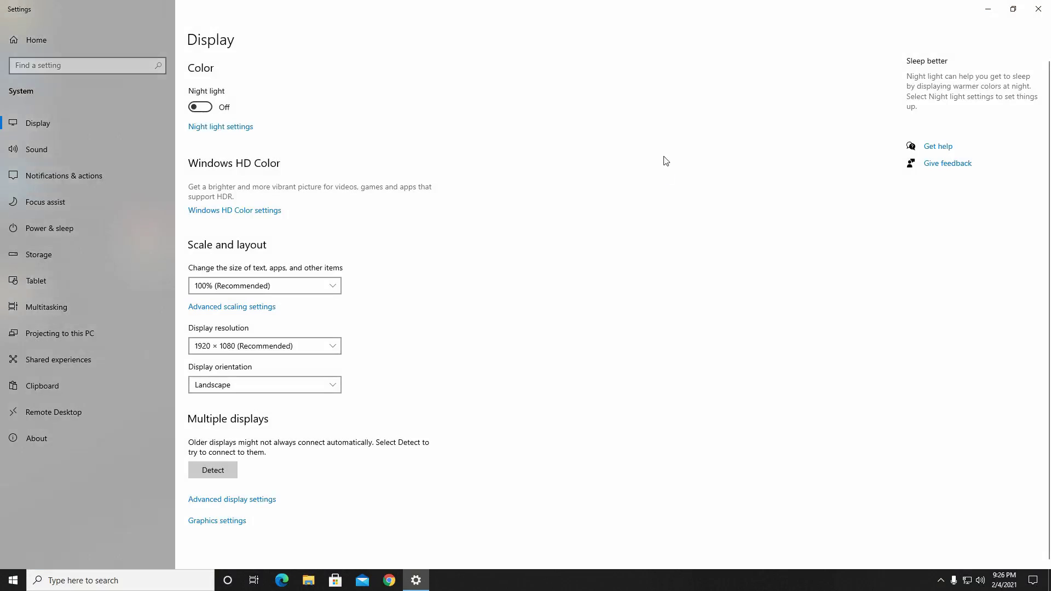
left_click(266, 501)
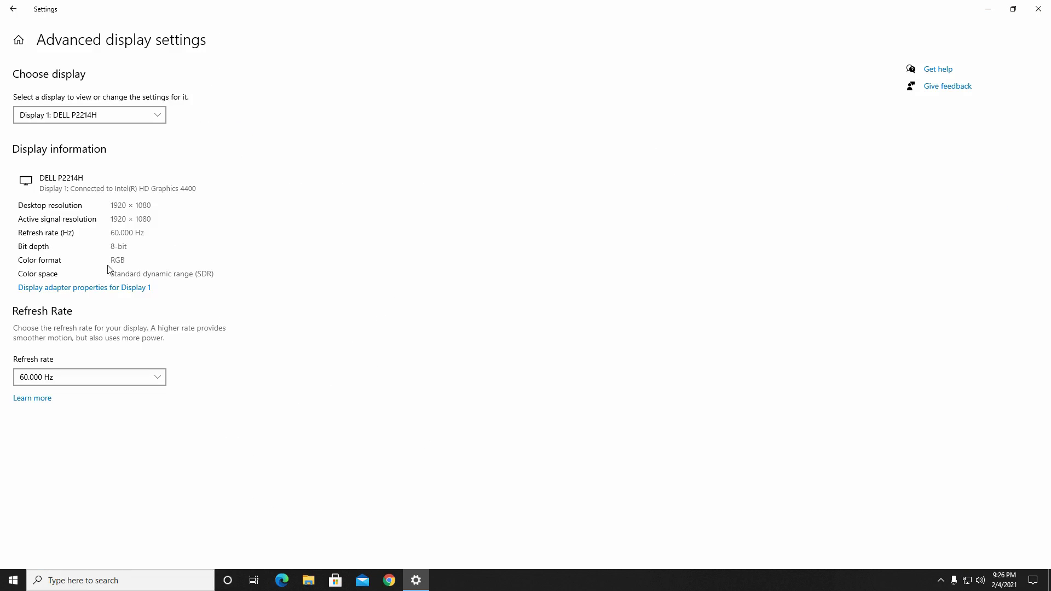
left_click(106, 288)
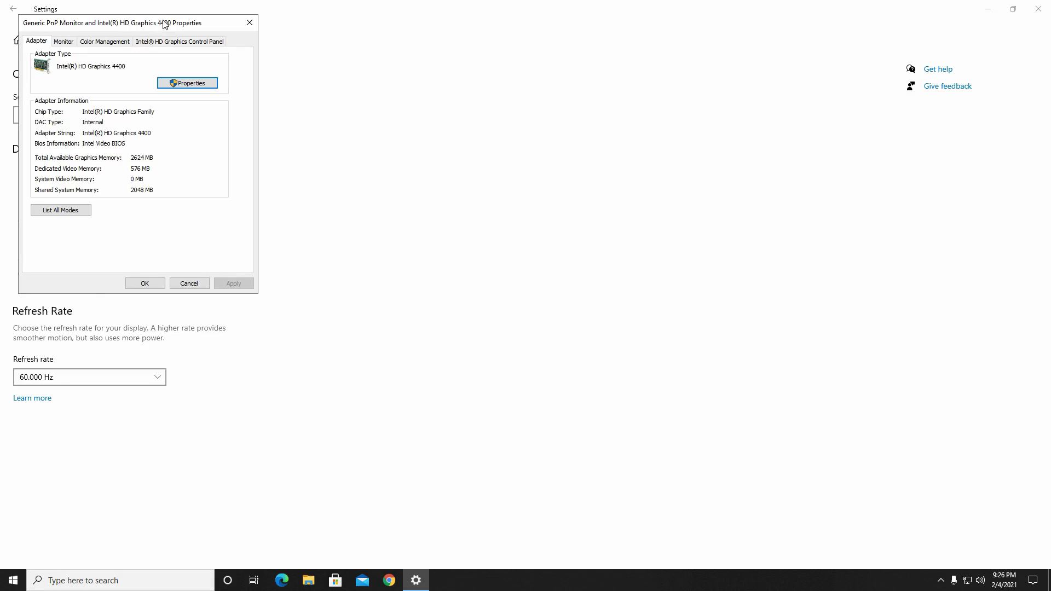
left_click_drag(164, 23, 394, 34)
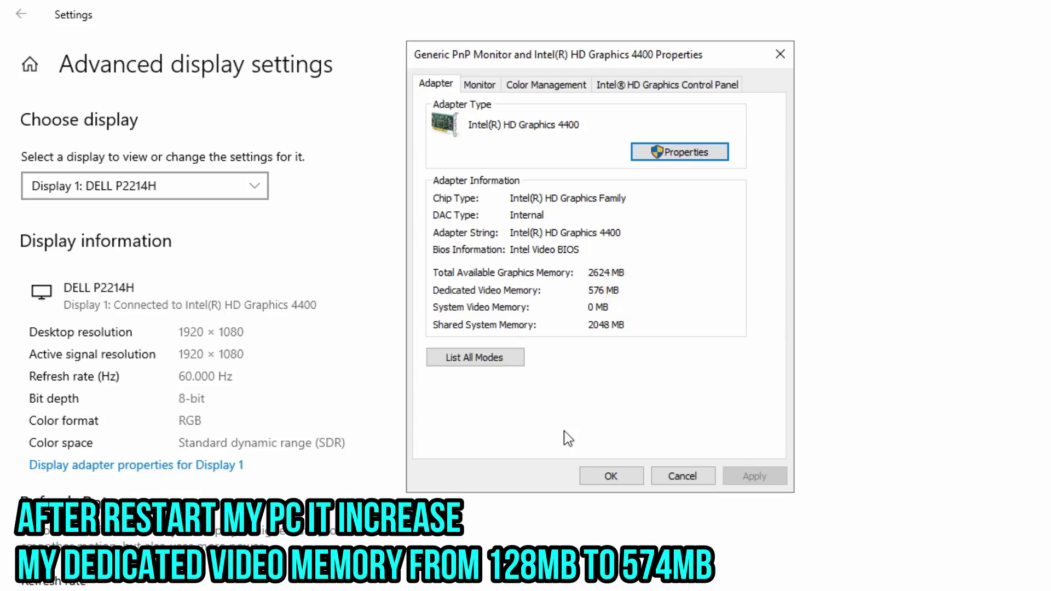
left_click(611, 476)
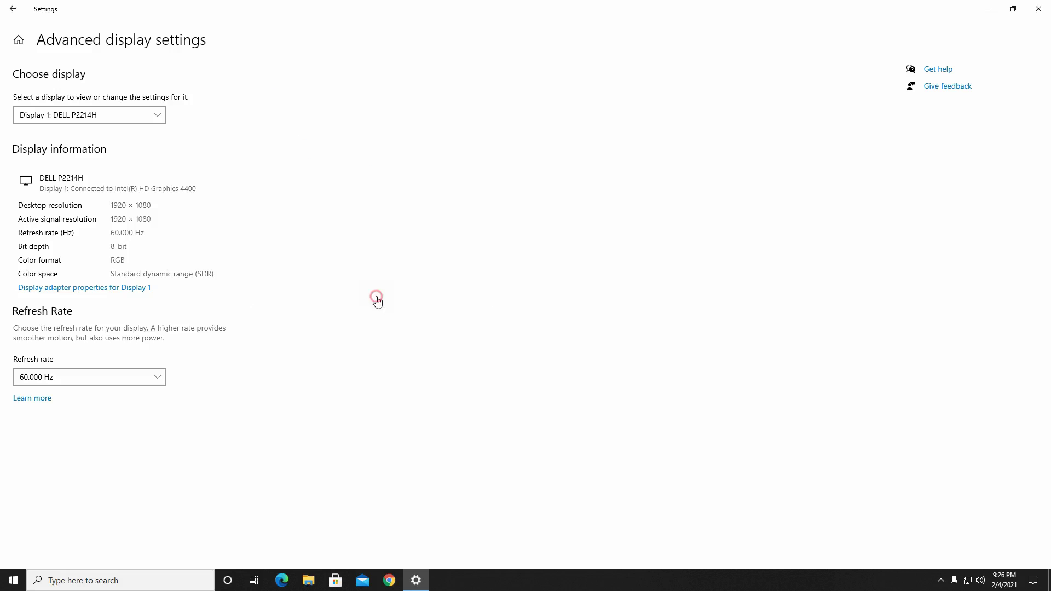
left_click(1038, 9)
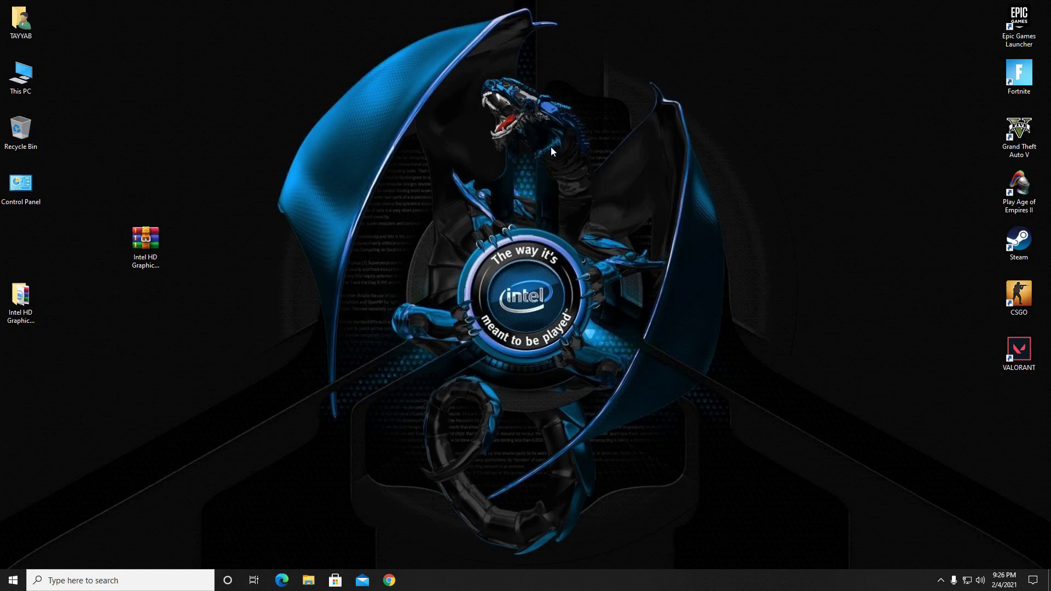
Relaunch Intel HD Graphics Optimizer from its desktop folder and open its window of optimization options.
double_click(24, 296)
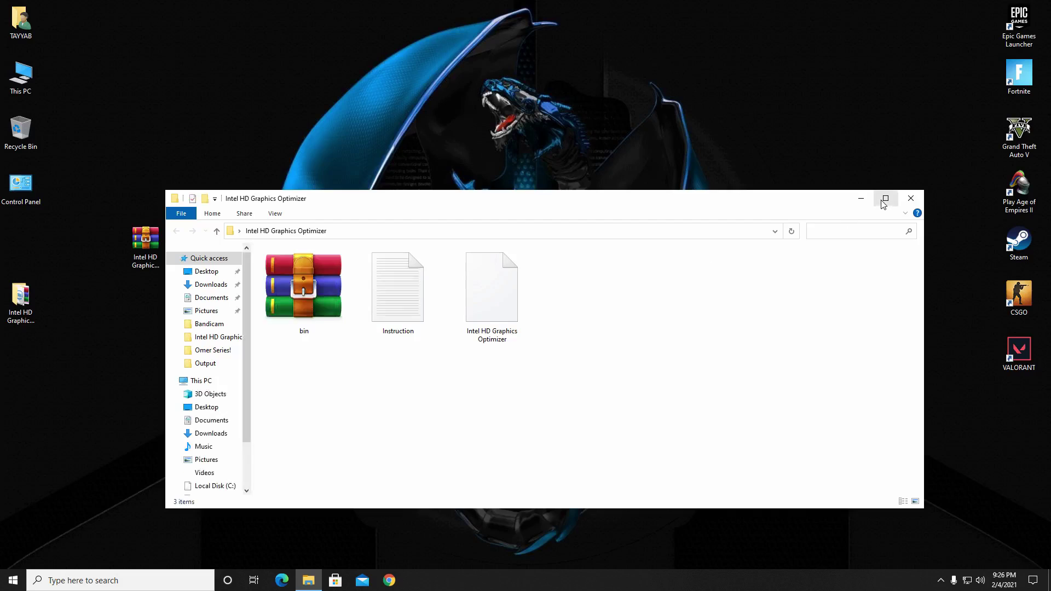
left_click(885, 200)
right_click(499, 138)
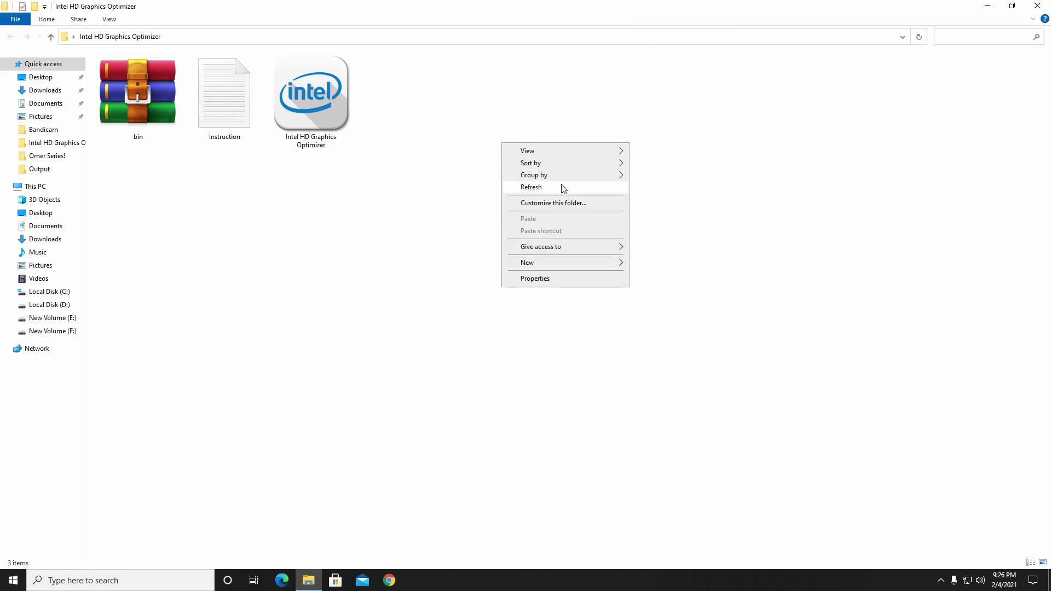
left_click(559, 187)
left_click(332, 94)
right_click(332, 94)
left_click(353, 96)
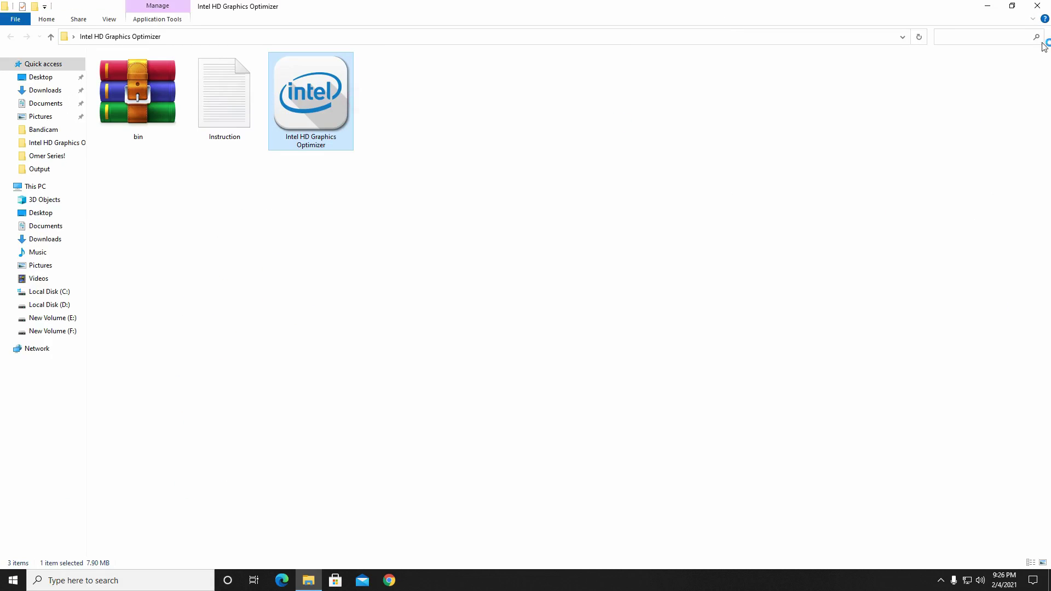
left_click(988, 6)
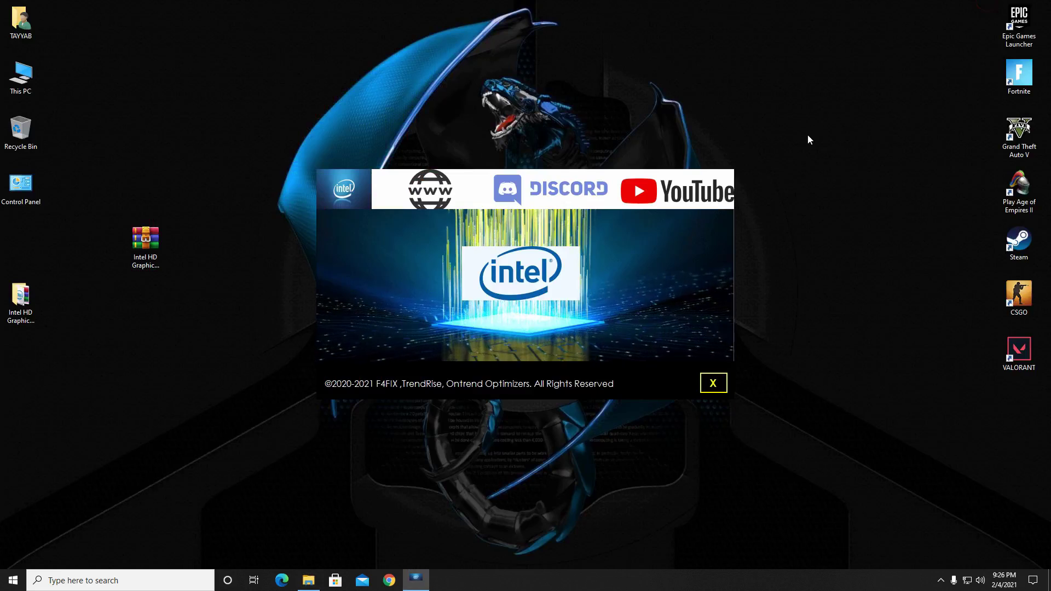
left_click(546, 285)
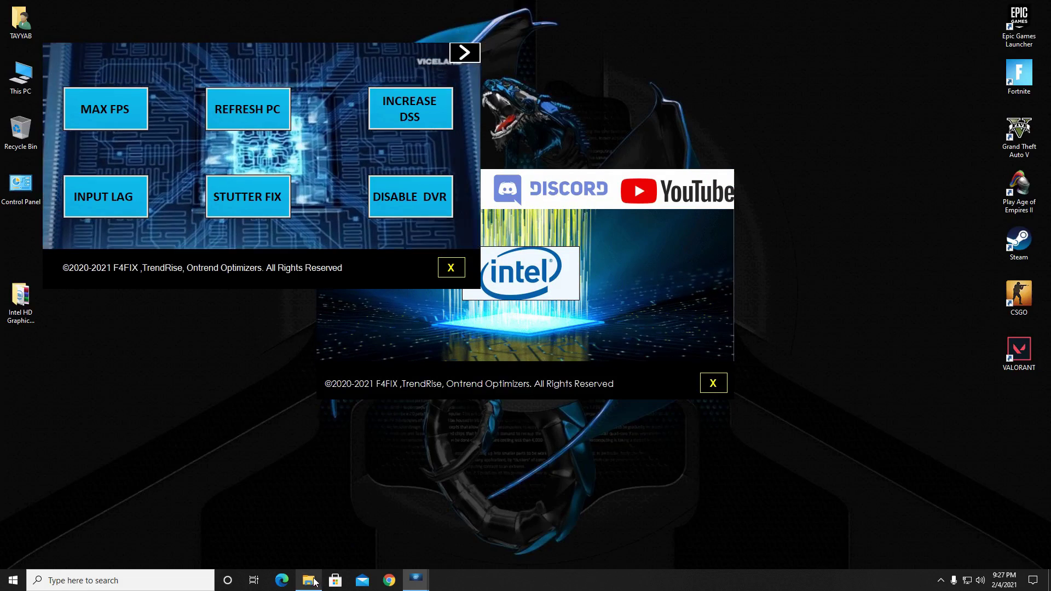
Bring the optimizer's windows in front of its folder window and run the REFRESH PC optimization.
left_click(308, 580)
mouse_move(416, 579)
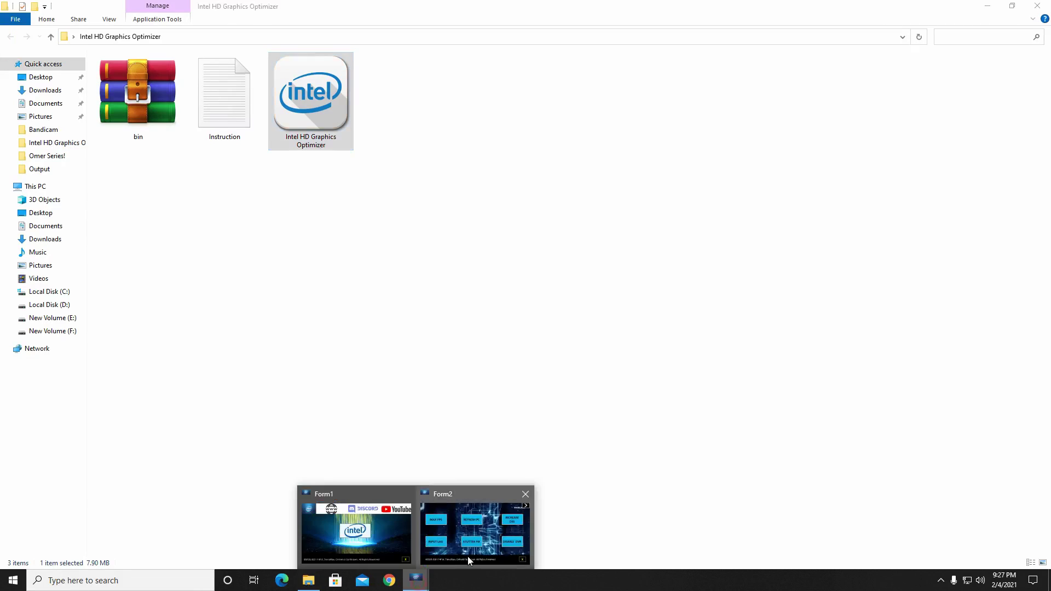
left_click(468, 553)
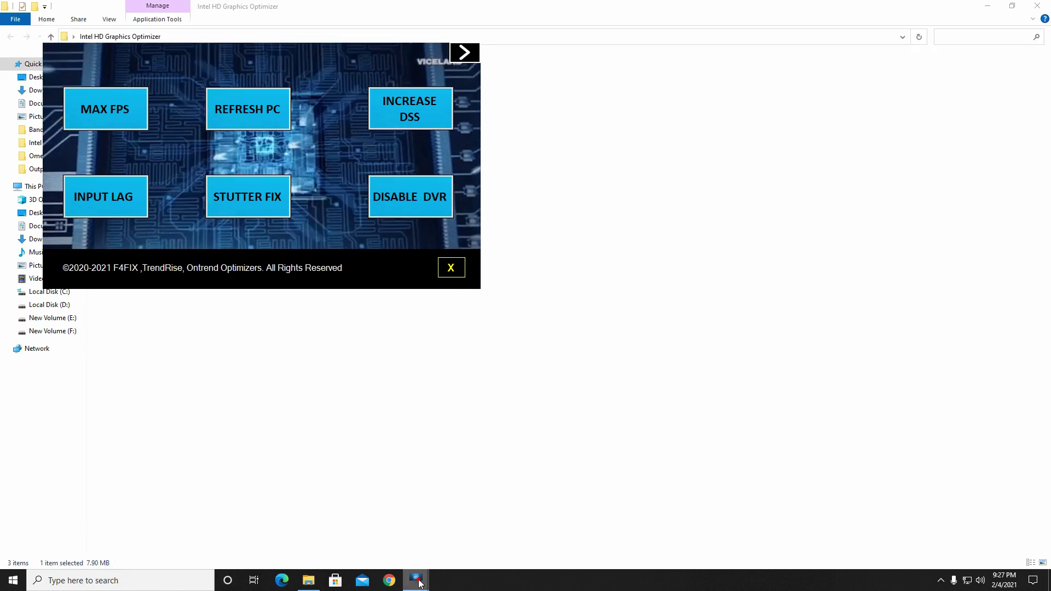
left_click(381, 535)
left_click(337, 49)
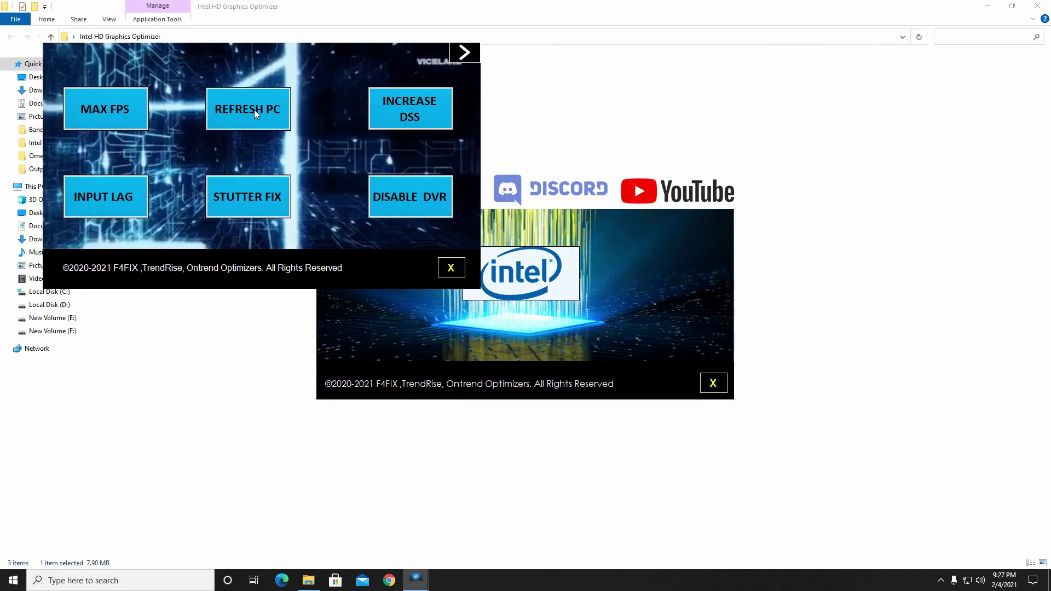
left_click(254, 110)
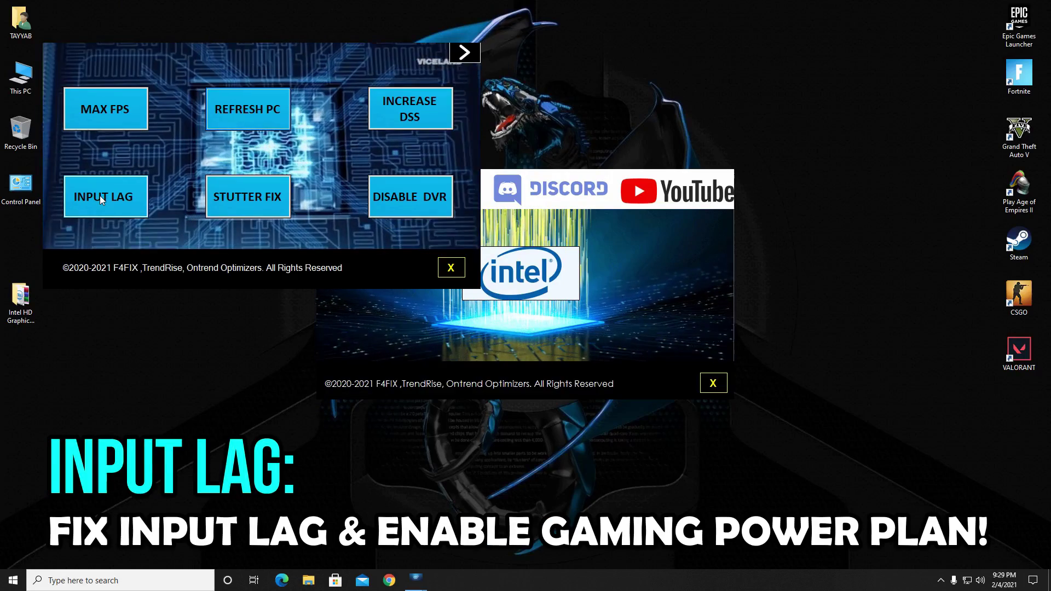
Run the INPUT LAG and STUTTER FIX optimizations.
left_click(101, 200)
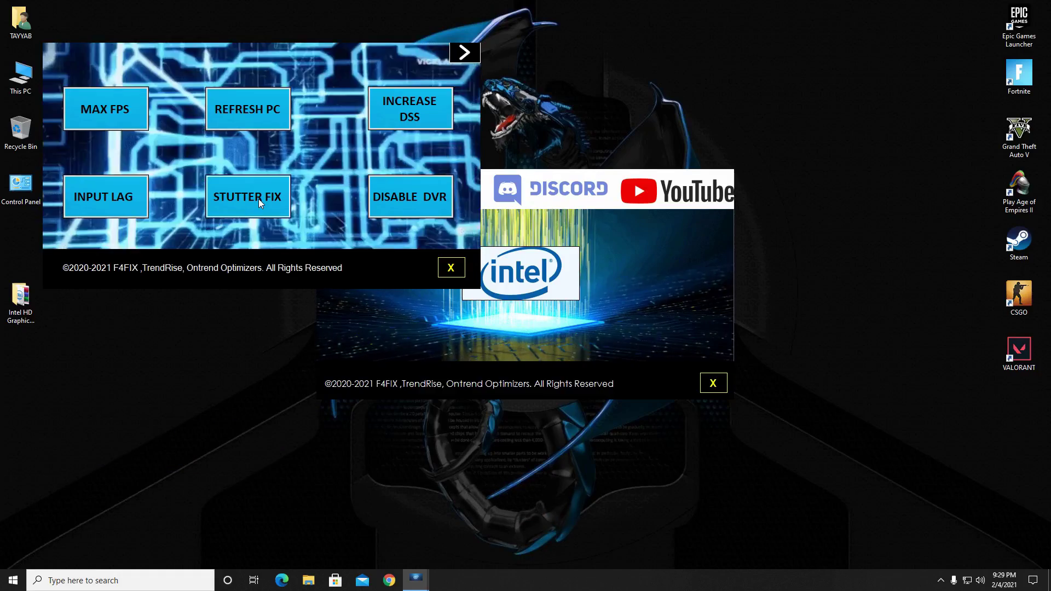
left_click(258, 199)
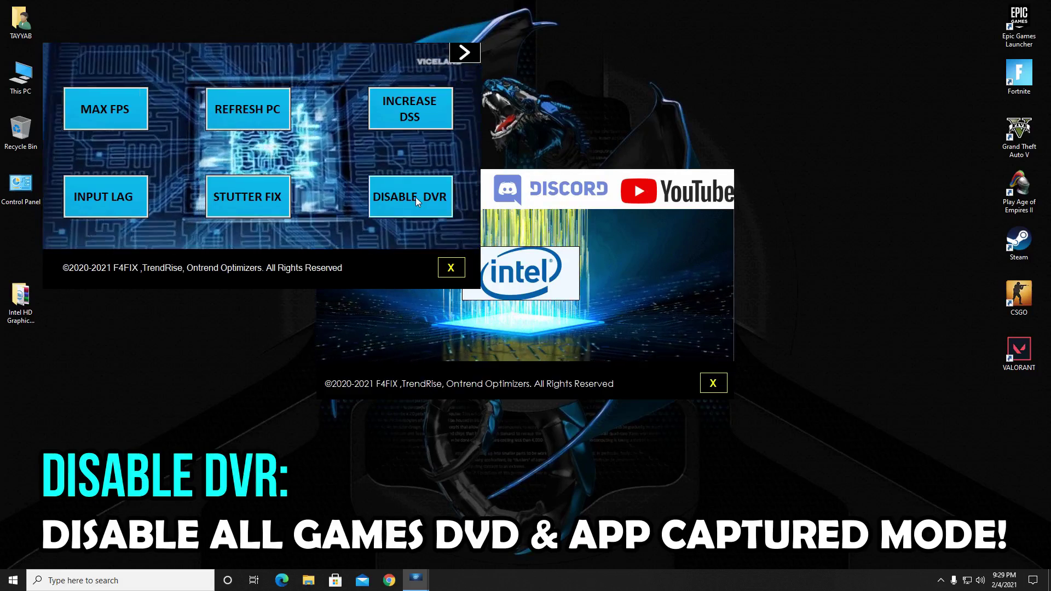
Run the DISABLE DVR optimization, dismiss its console window and leave the optimization options window.
left_click(416, 199)
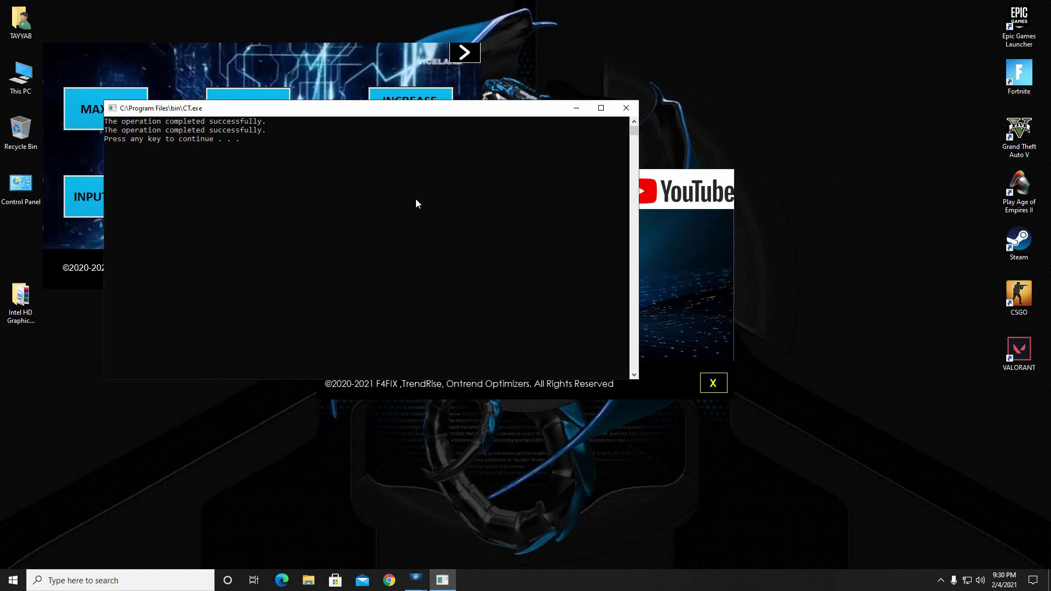
key("Return")
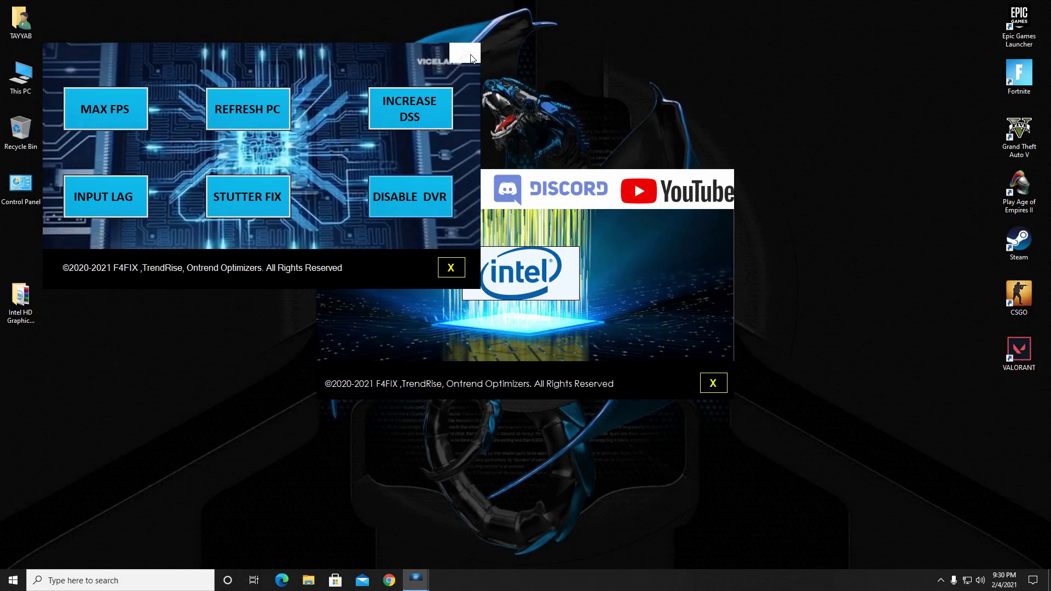
left_click(470, 62)
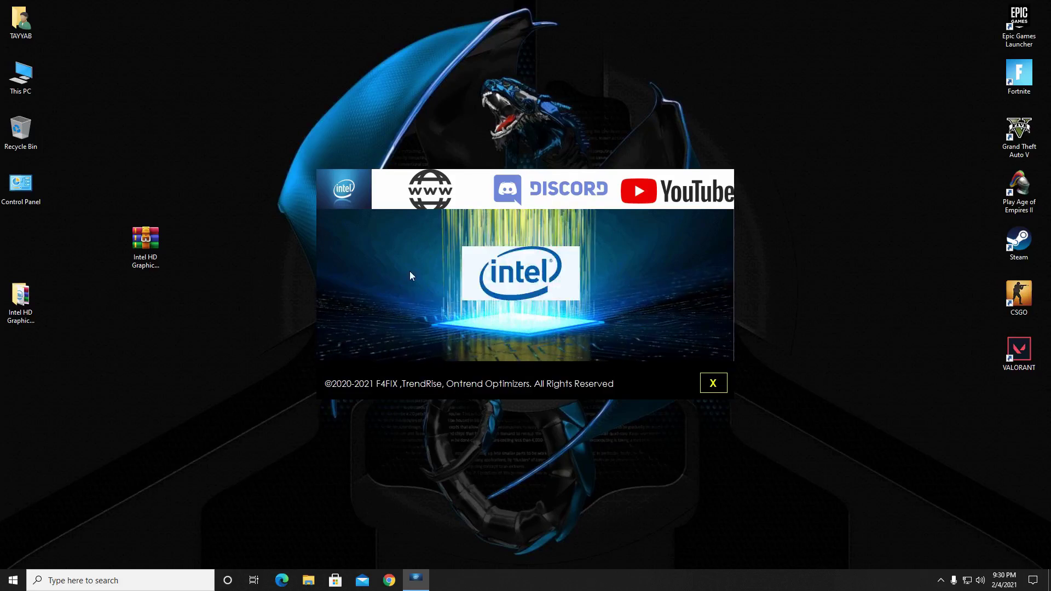
Open the OnTrend website from the optimizer's main window in Microsoft Edge and browse its recent posts.
left_click(431, 204)
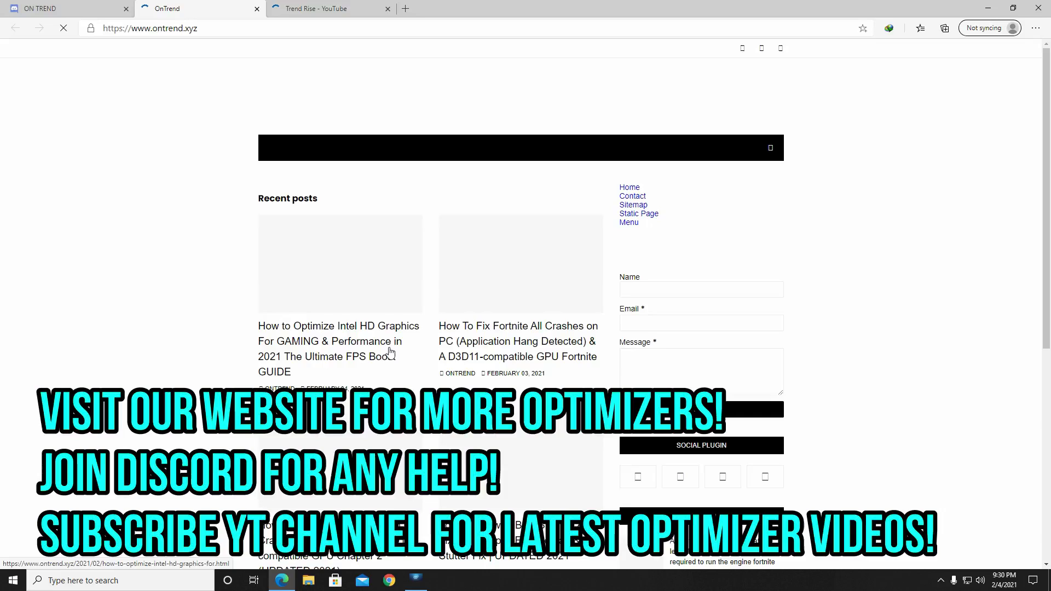
scroll(391, 319, "down", 3)
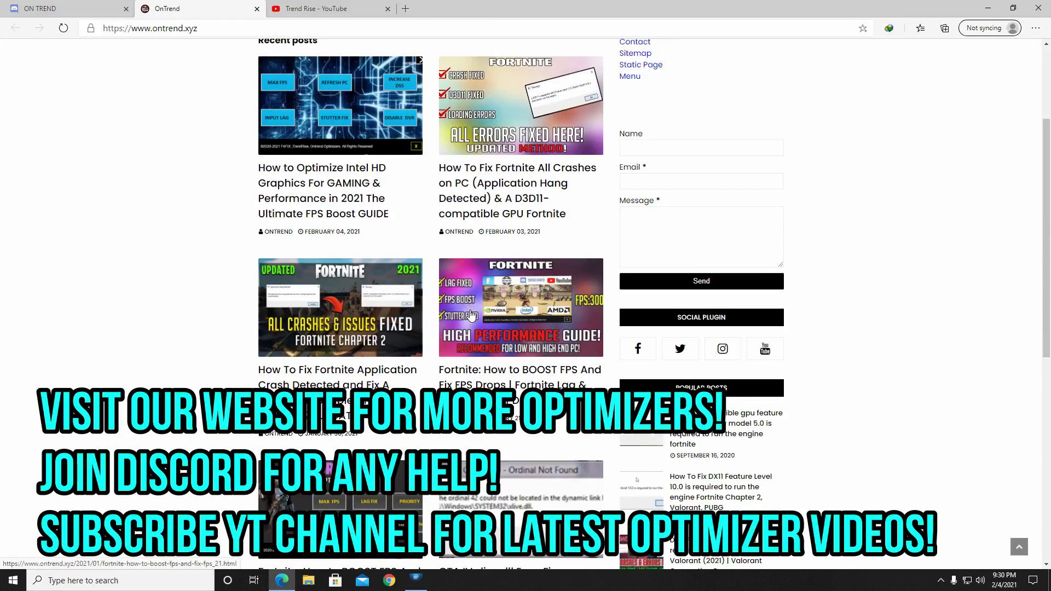
Look over the rest of the OnTrend home page and view the ON TREND Discord invite page.
scroll(468, 308, "down", 3)
scroll(469, 309, "up", 6)
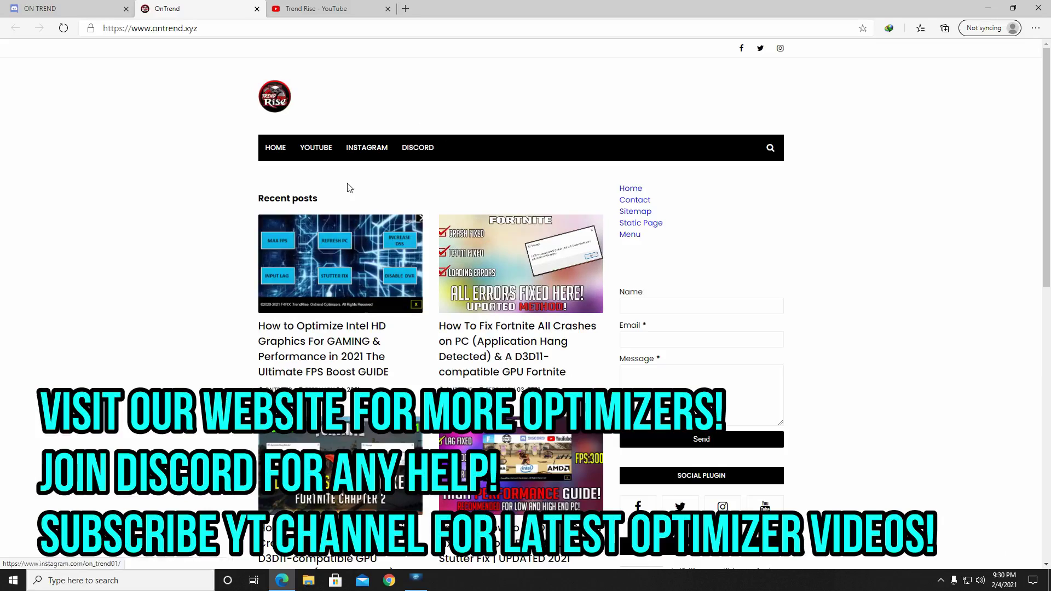
left_click(66, 9)
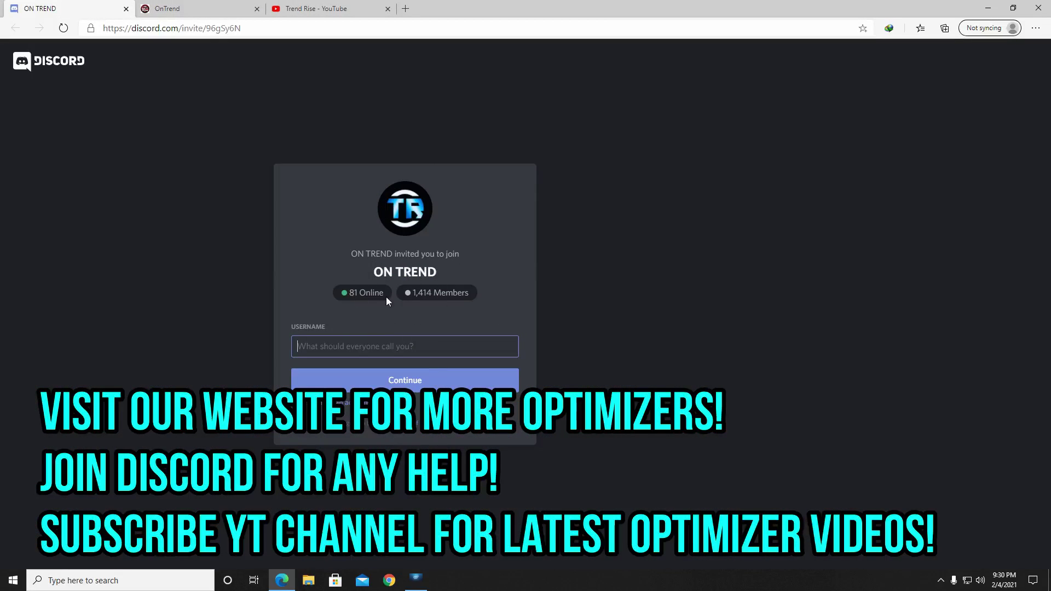
View the Trend Rise YouTube channel and browse its uploads and popular videos.
left_click(310, 6)
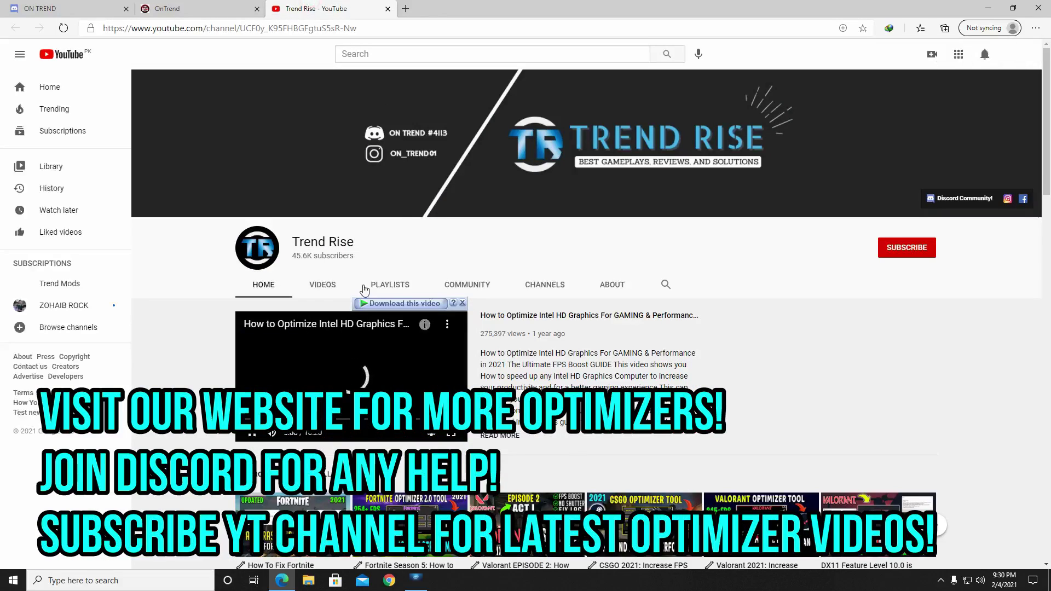
scroll(474, 432, "down", 3)
scroll(608, 419, "up", 4)
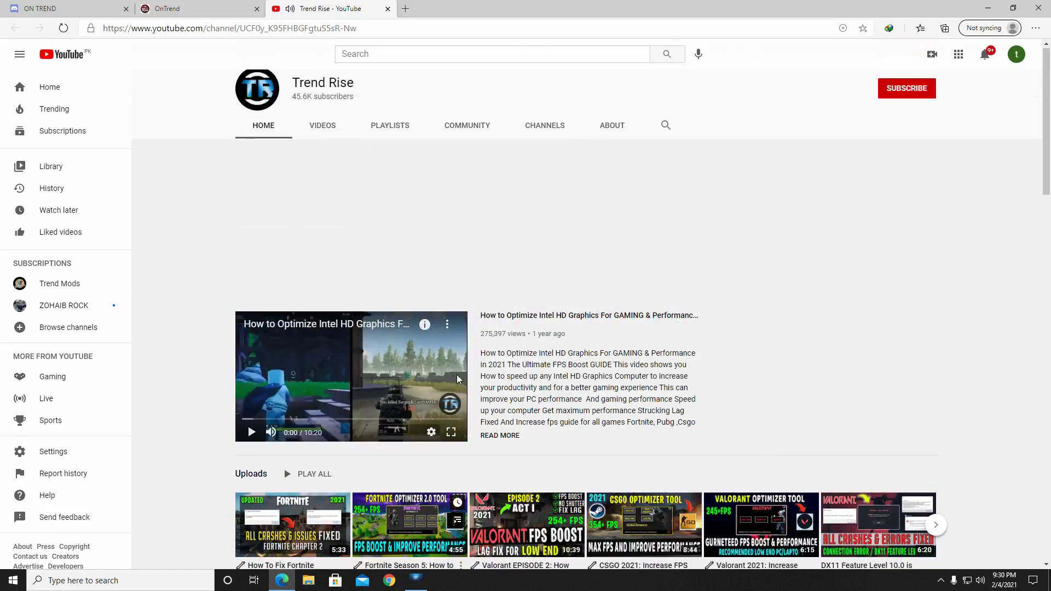
scroll(591, 442, "down", 3)
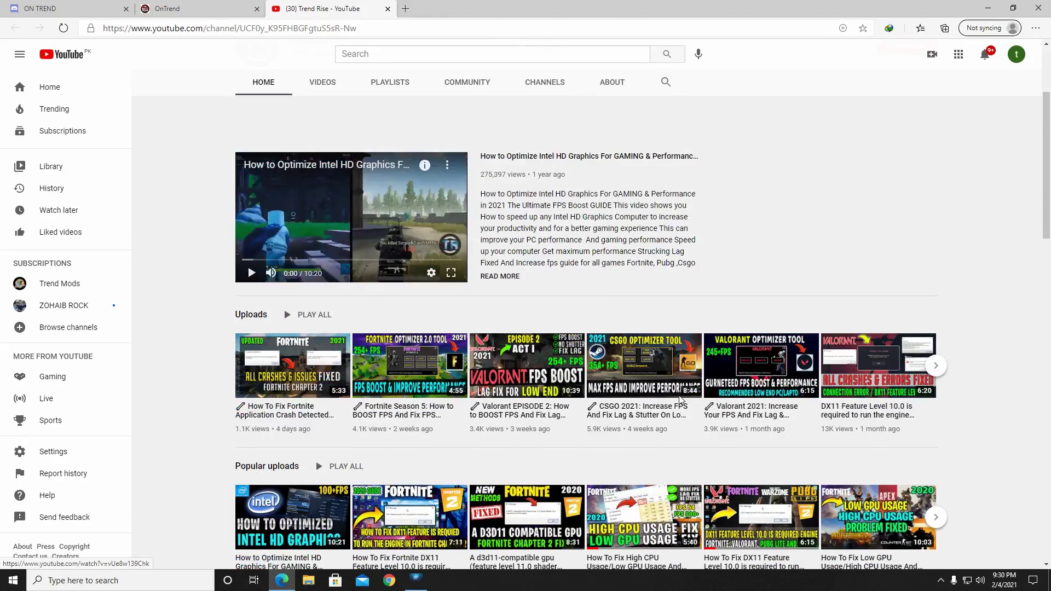
scroll(680, 399, "up", 3)
Minimize the browser to close the optimizer's main window behind it, and refresh the desktop.
left_click(985, 7)
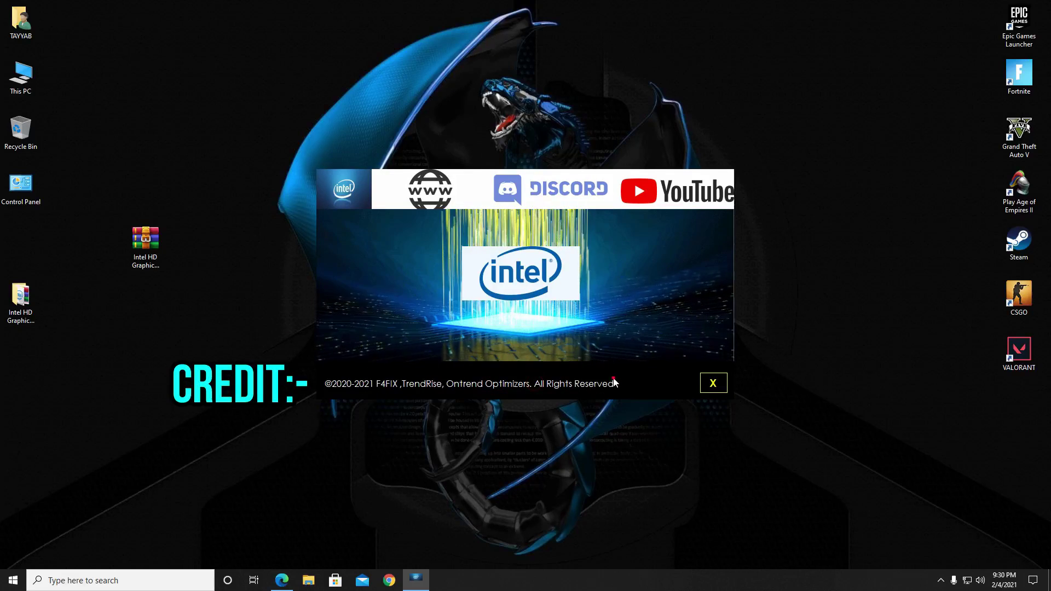
left_click(712, 383)
right_click(531, 237)
left_click(579, 269)
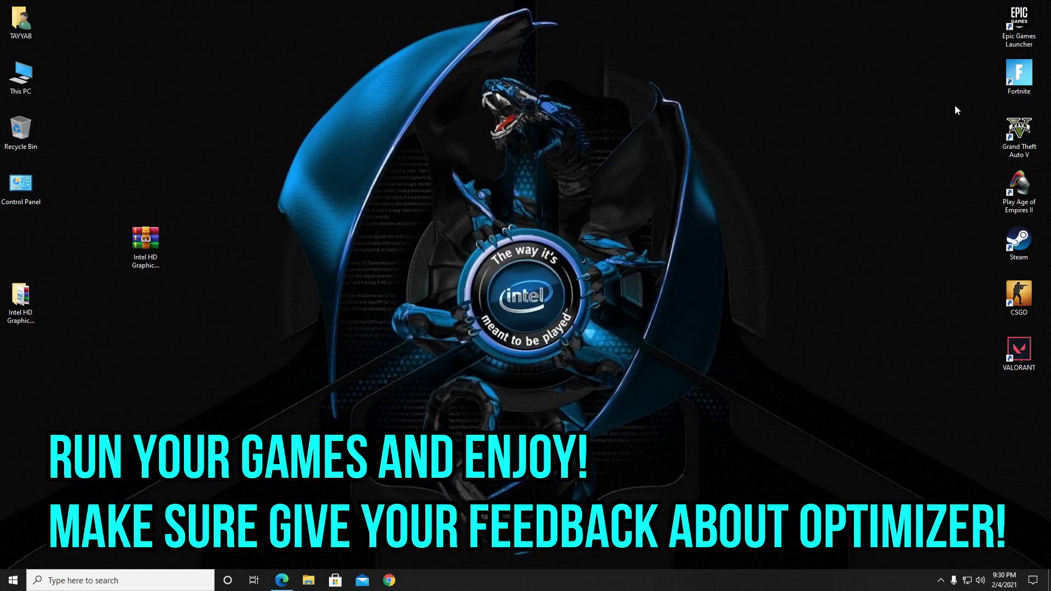
right_click(819, 217)
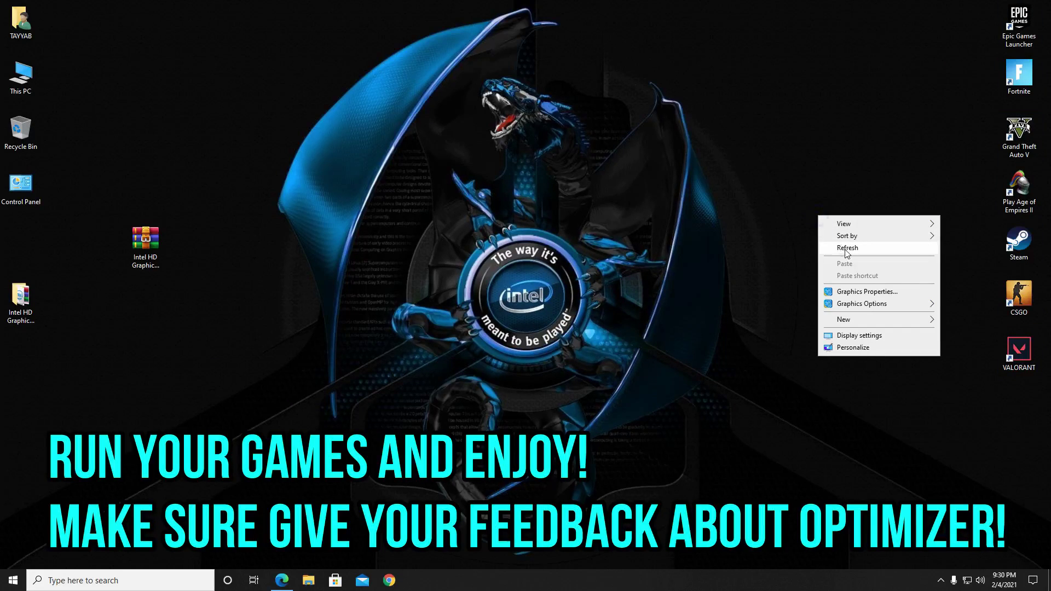